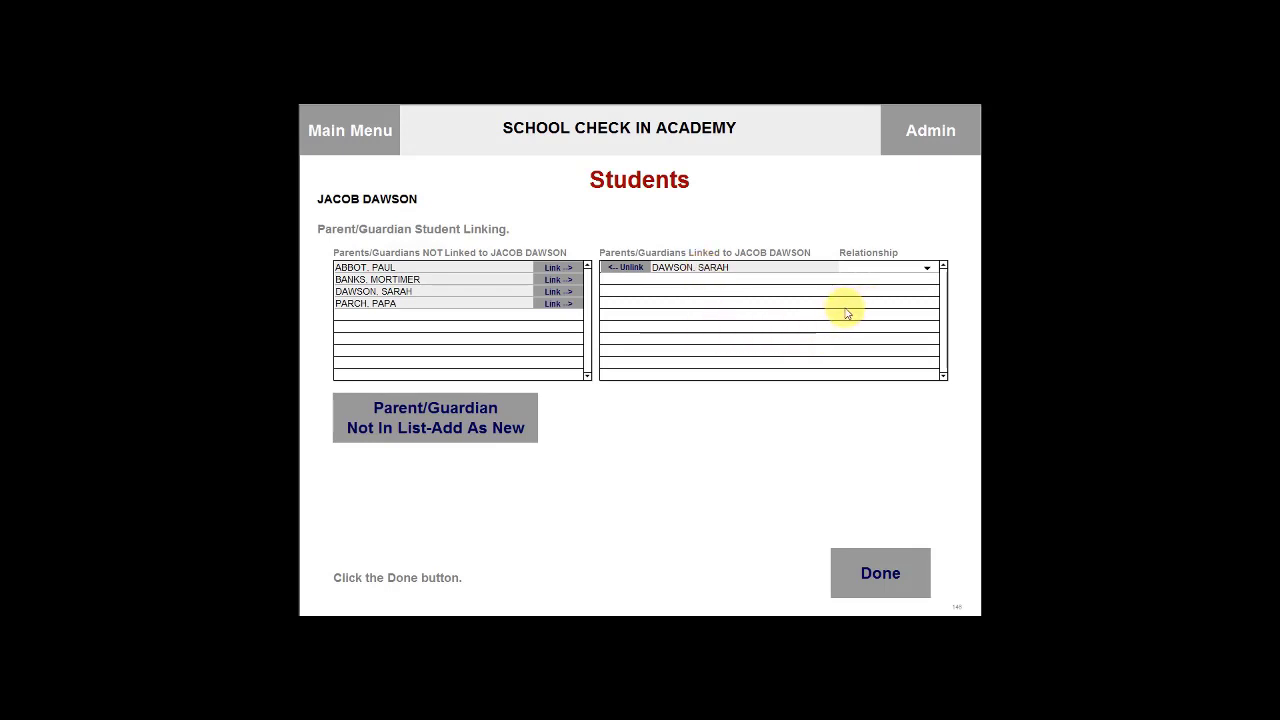
# Finish linking the parent/guardian to the new student with Done.
pyautogui.click(876, 574)
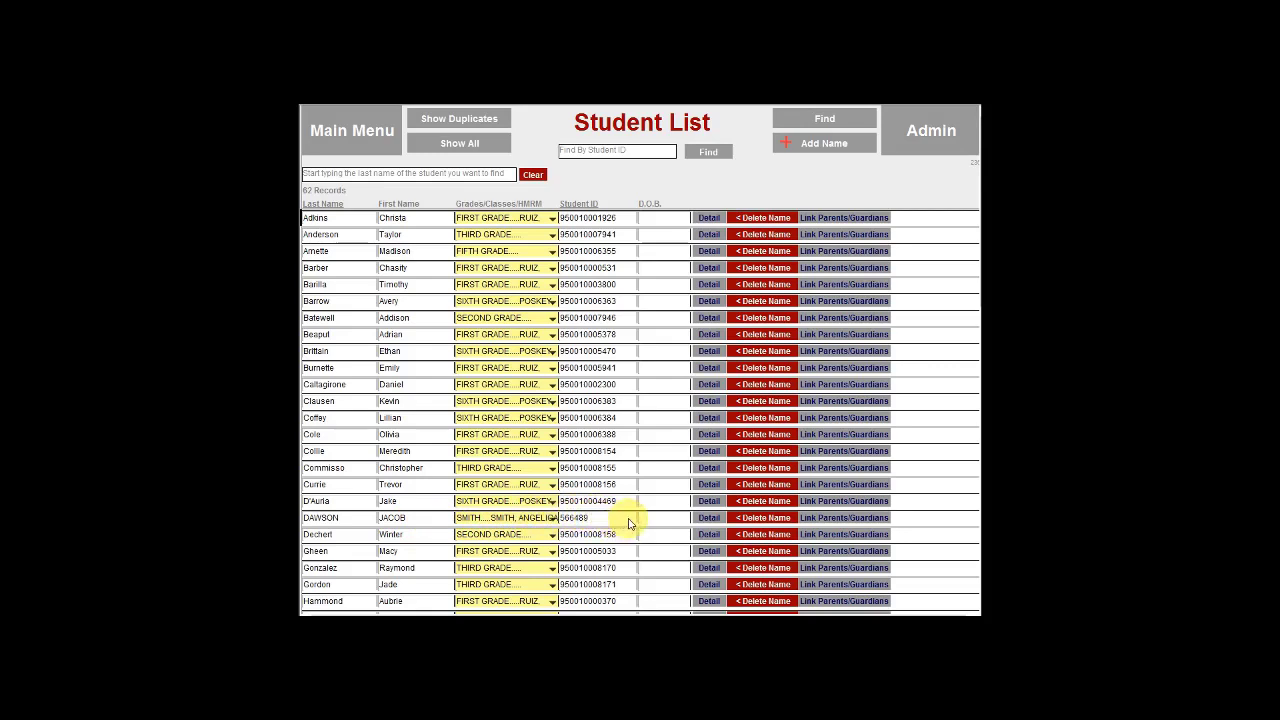
# Go to Admin > Student > Add Students by Grades/Classes/HMRM and choose a homeroom class.
pyautogui.click(925, 148)
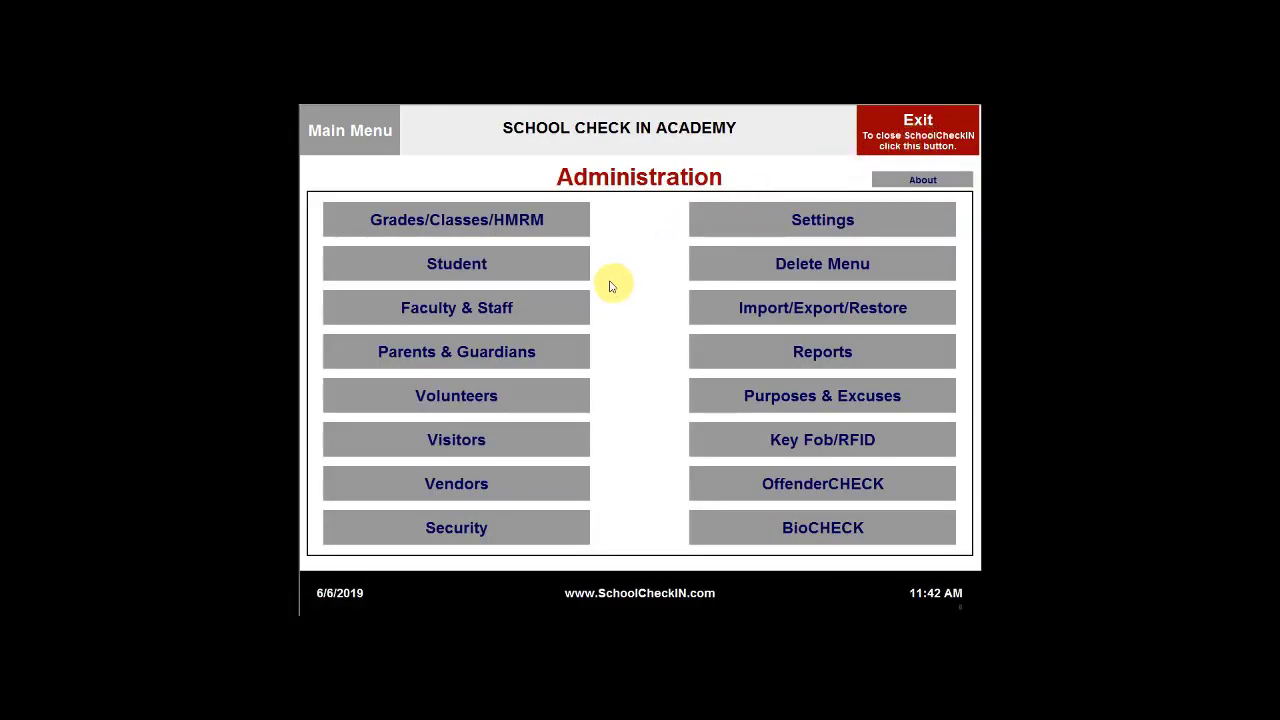
pyautogui.click(468, 270)
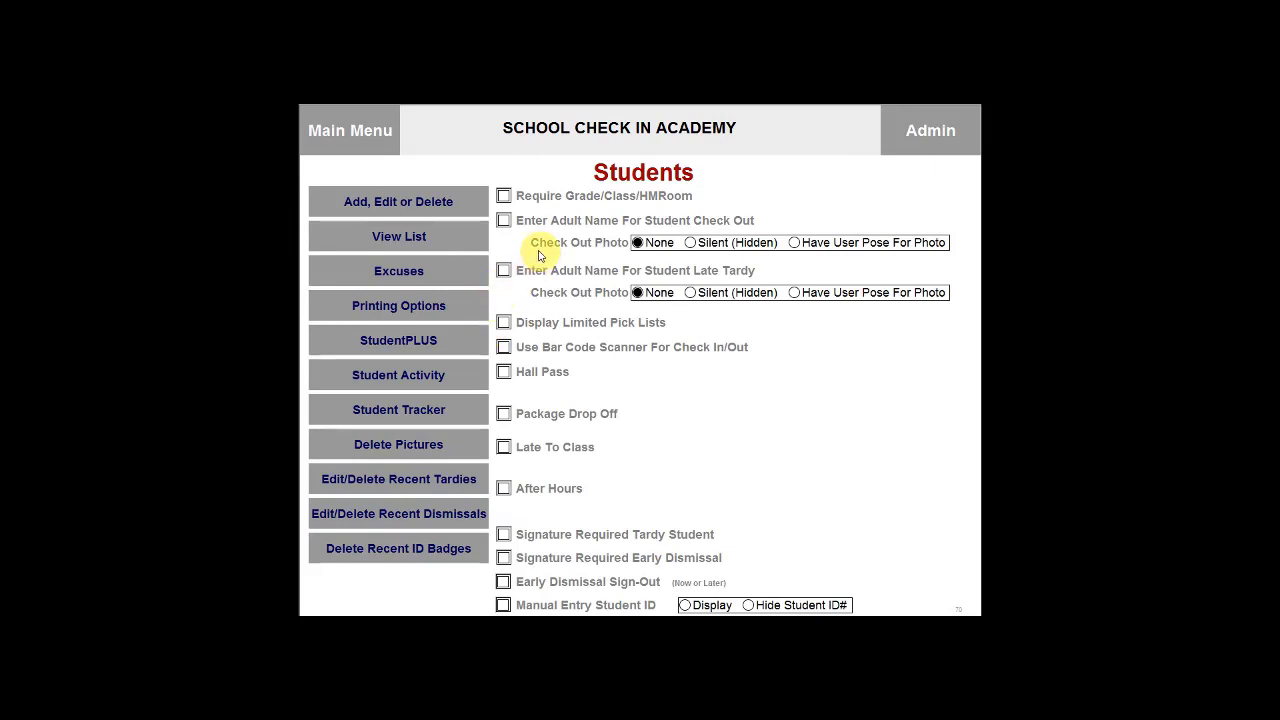
pyautogui.click(422, 205)
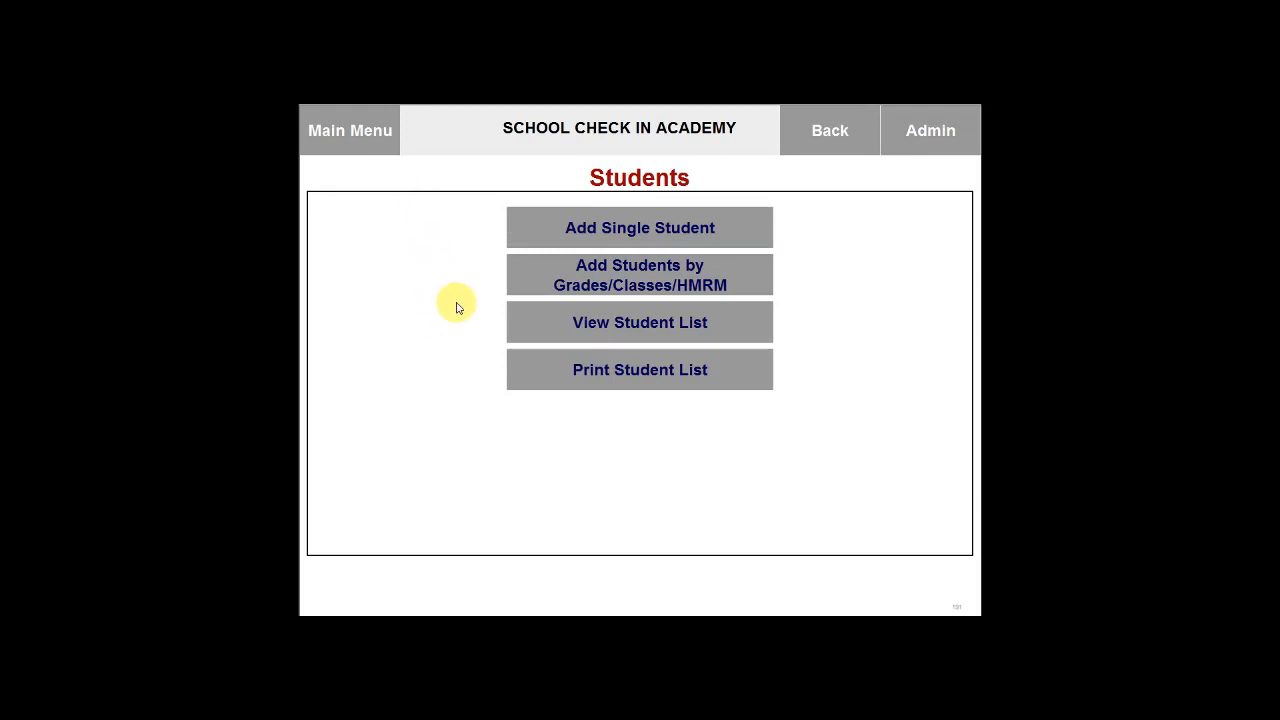
pyautogui.click(658, 279)
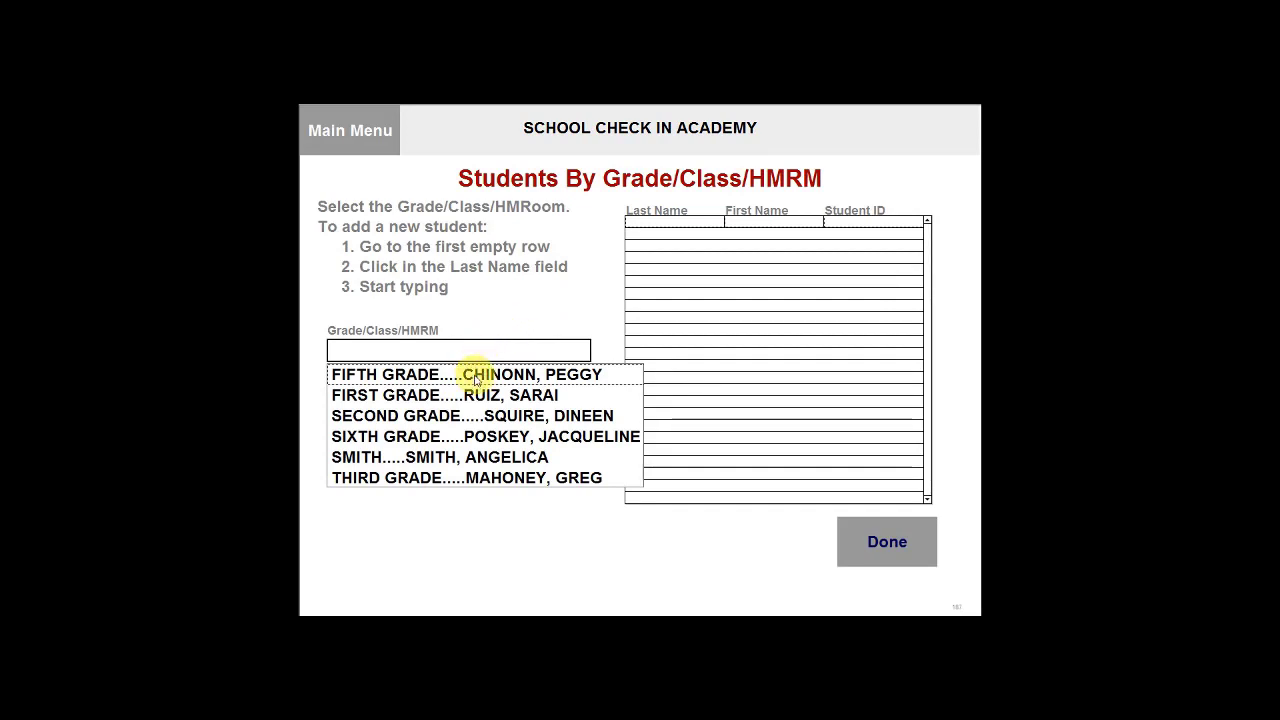
pyautogui.click(485, 457)
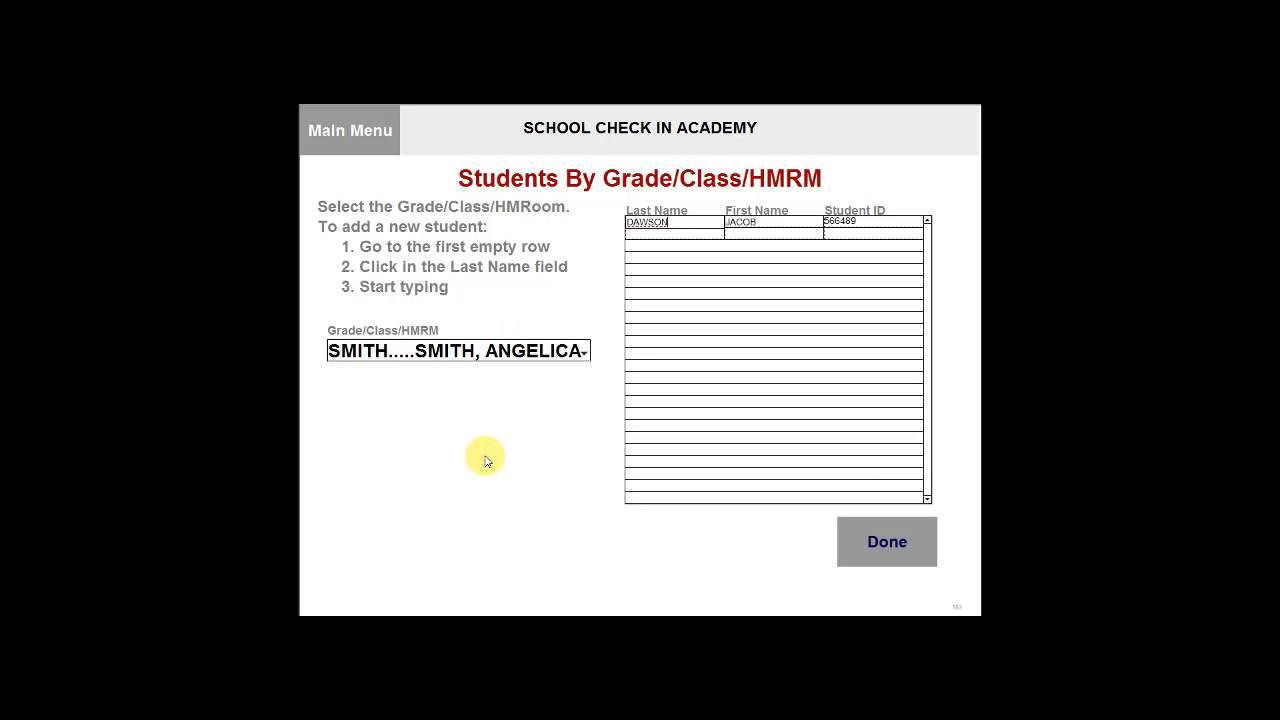
# Add a new student's last name, first name and Student ID to the empty row and save.
pyautogui.click(645, 233)
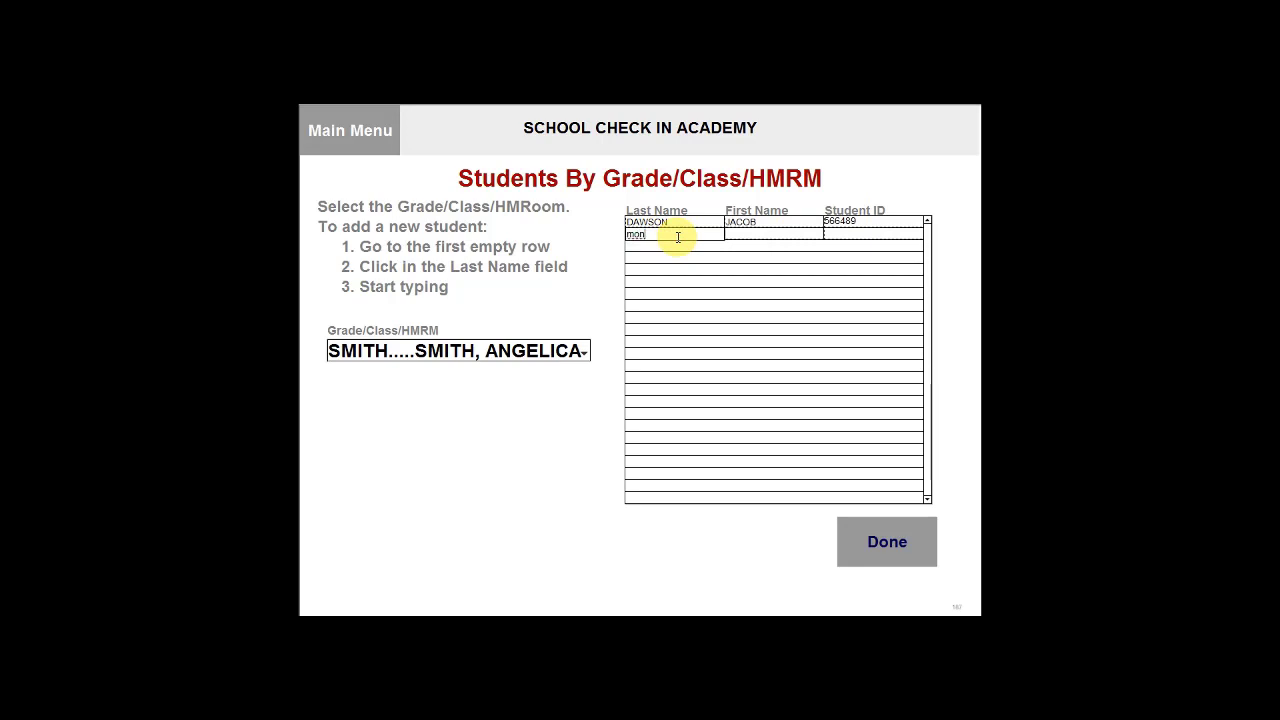
pyautogui.press('Tab')
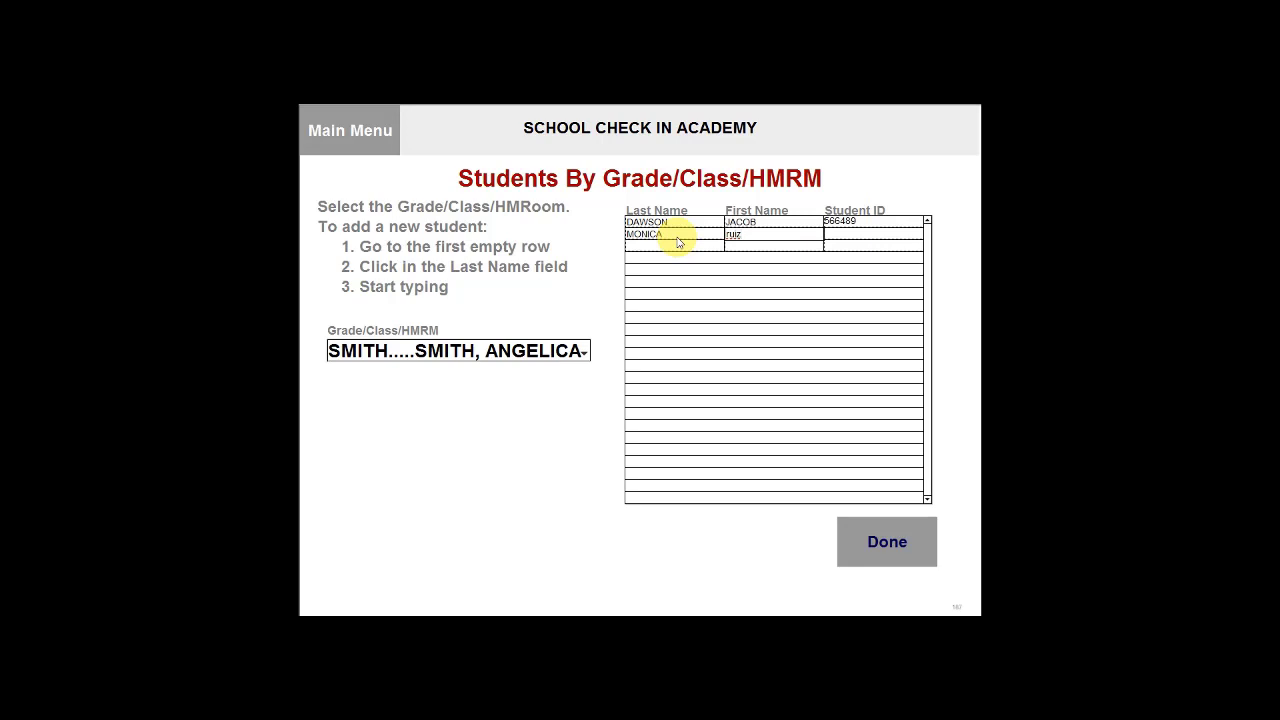
pyautogui.press('Tab')
pyautogui.write('2783465')
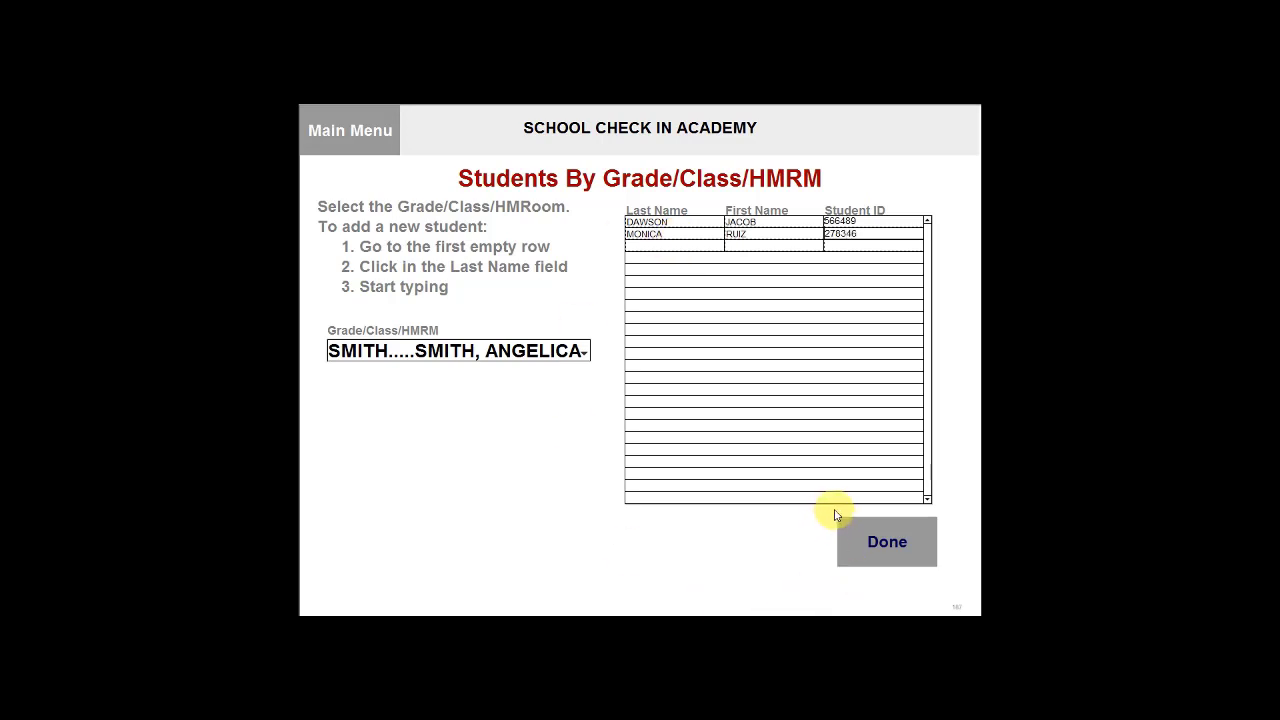
pyautogui.click(879, 544)
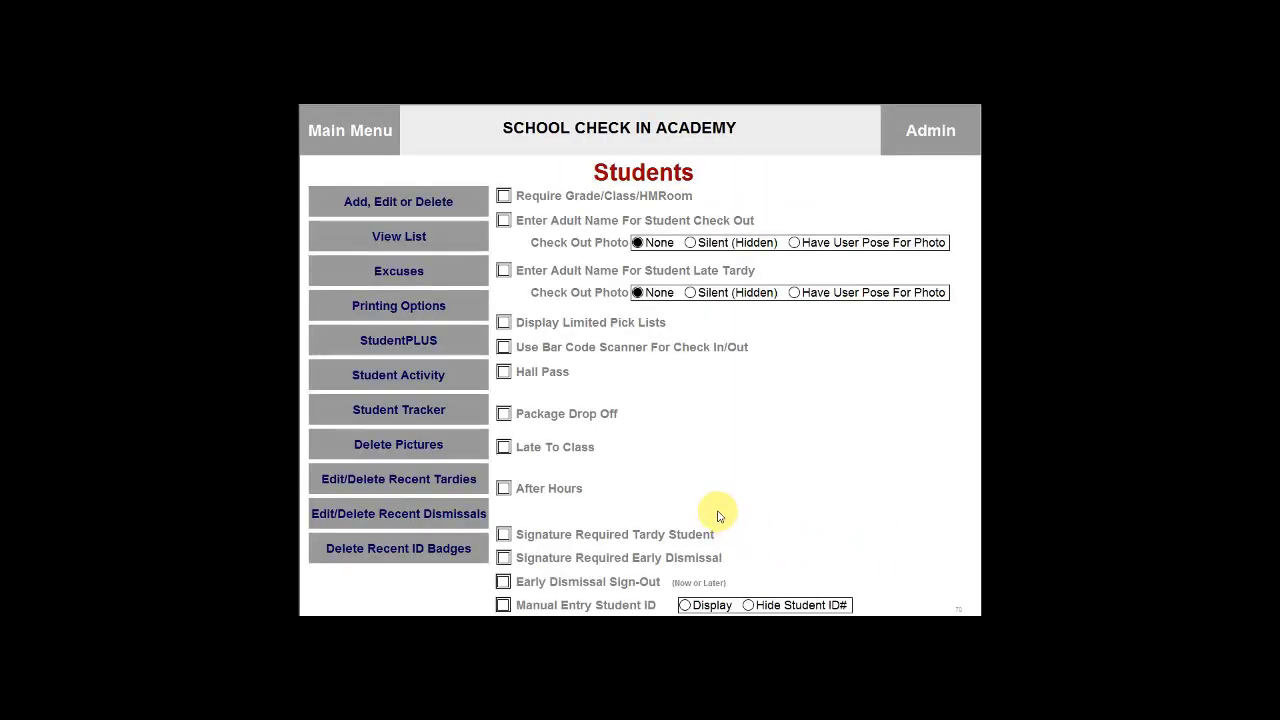
# Open View Student List, scroll through it, and view then cancel the first student's details.
pyautogui.click(393, 211)
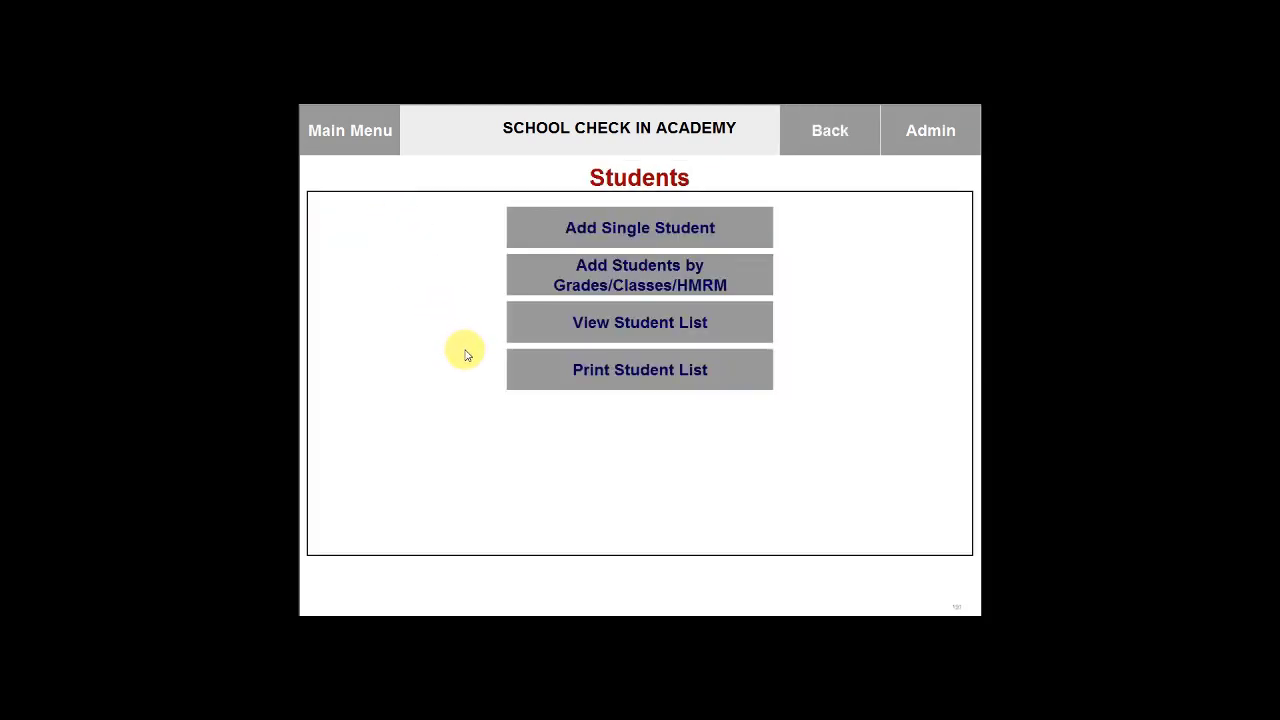
pyautogui.click(657, 329)
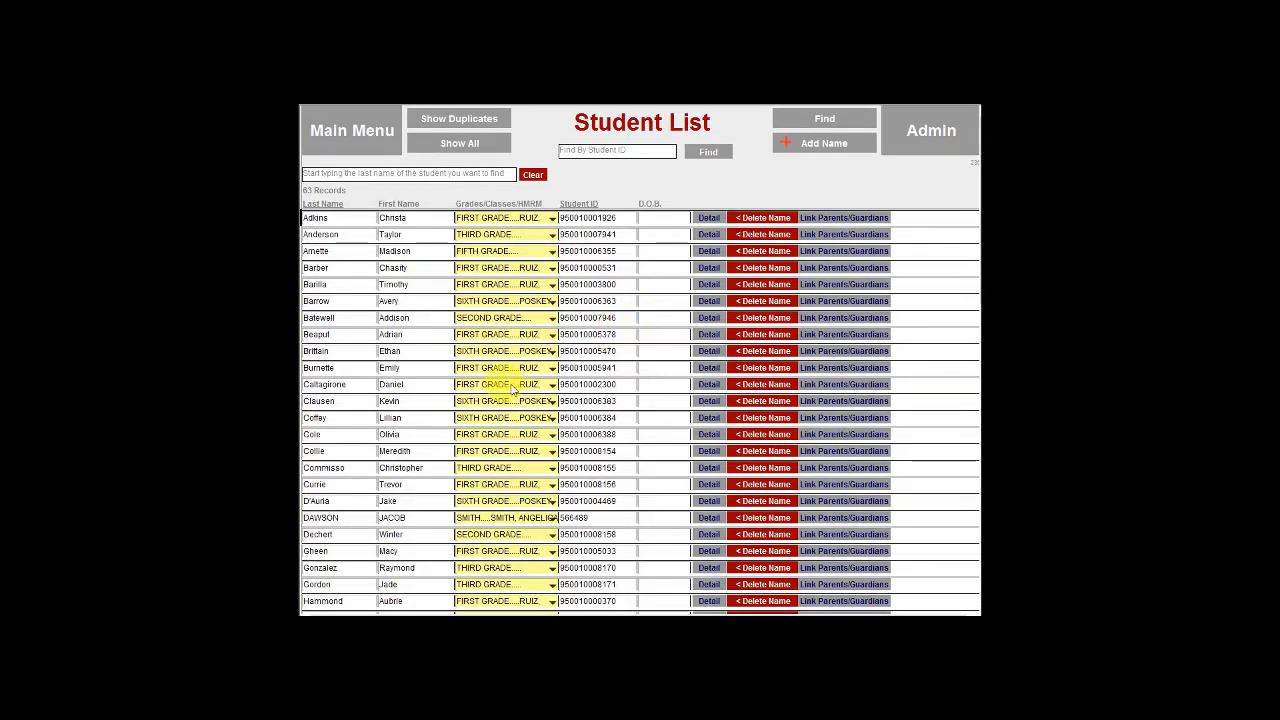
pyautogui.scroll(-10, 518, 393)
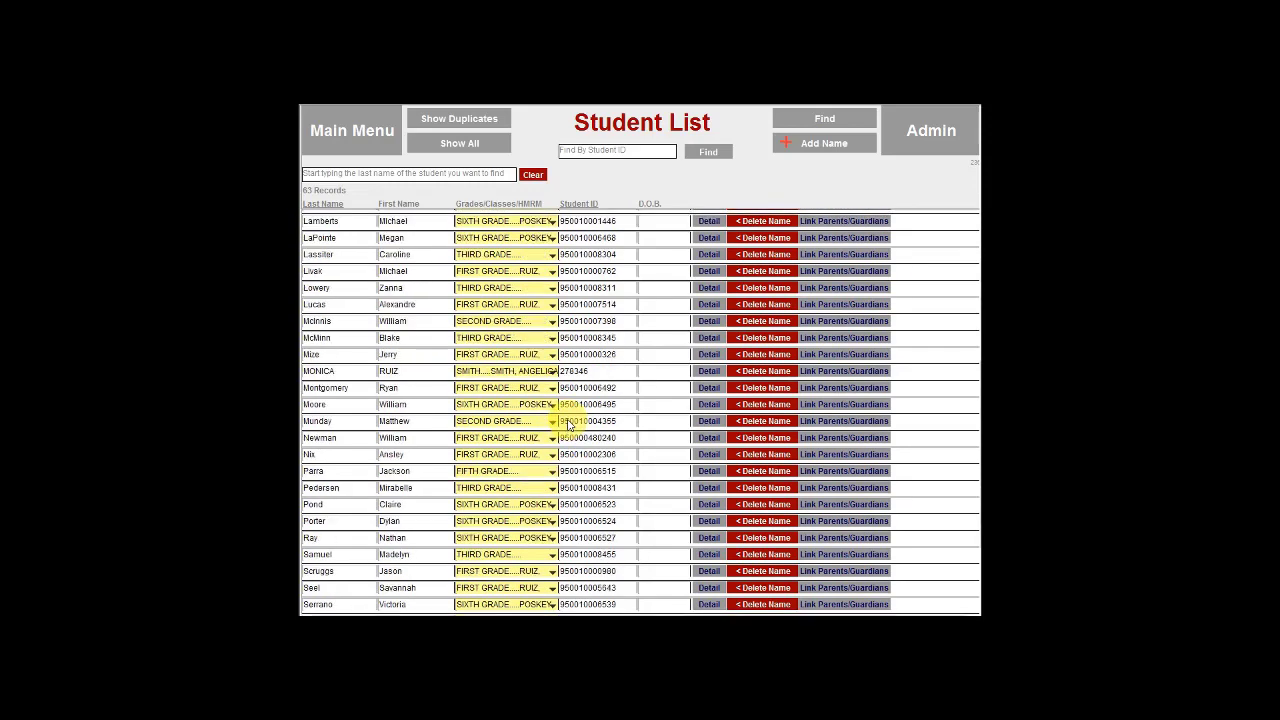
pyautogui.scroll(7, 571, 421)
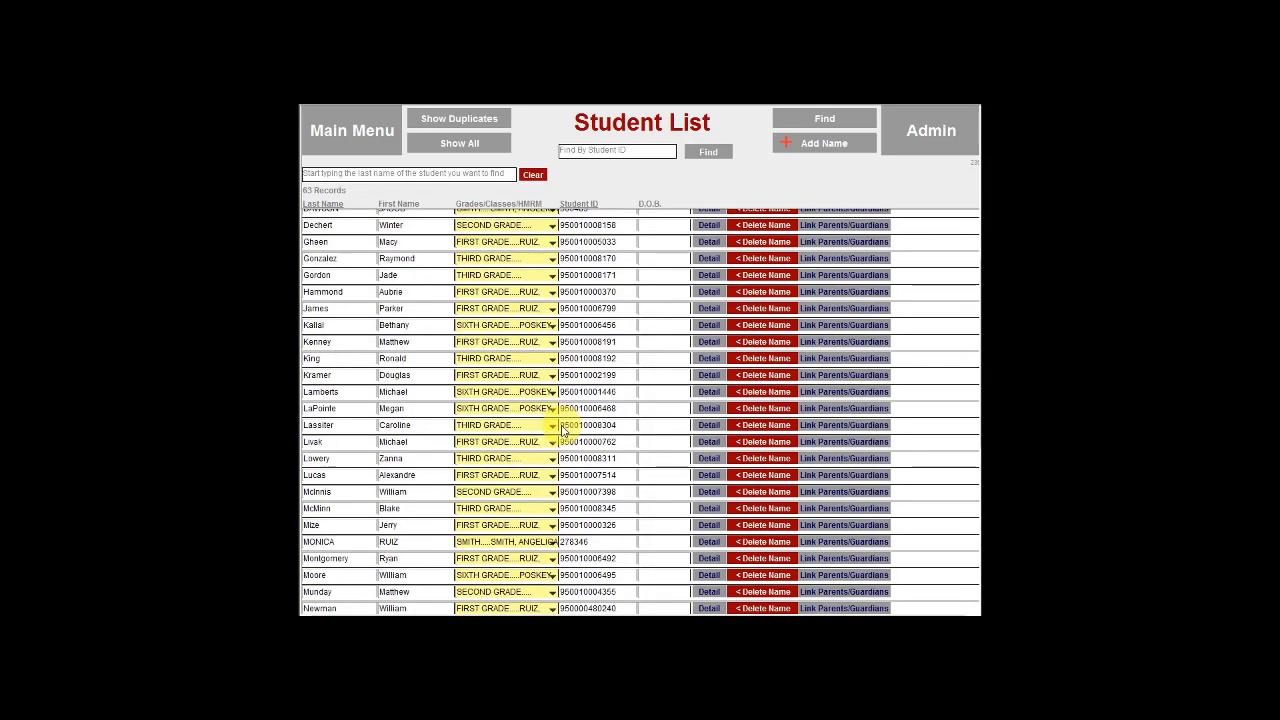
pyautogui.scroll(5, 561, 428)
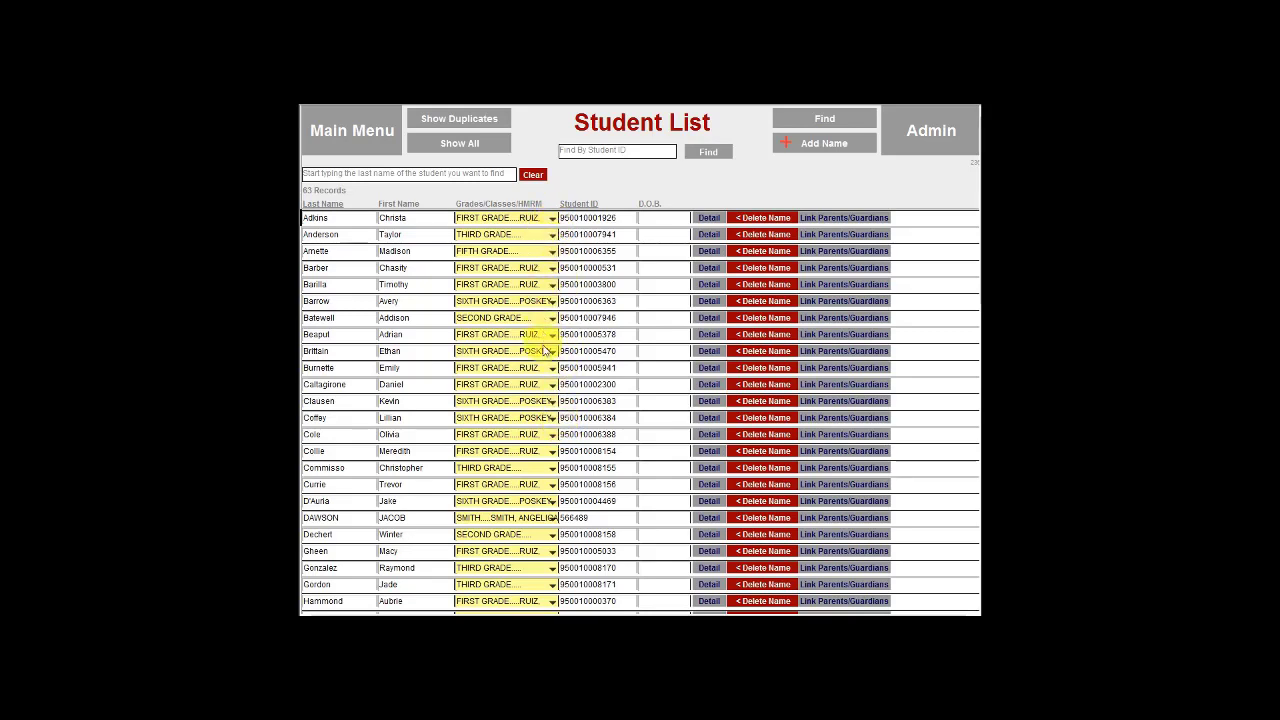
pyautogui.click(708, 220)
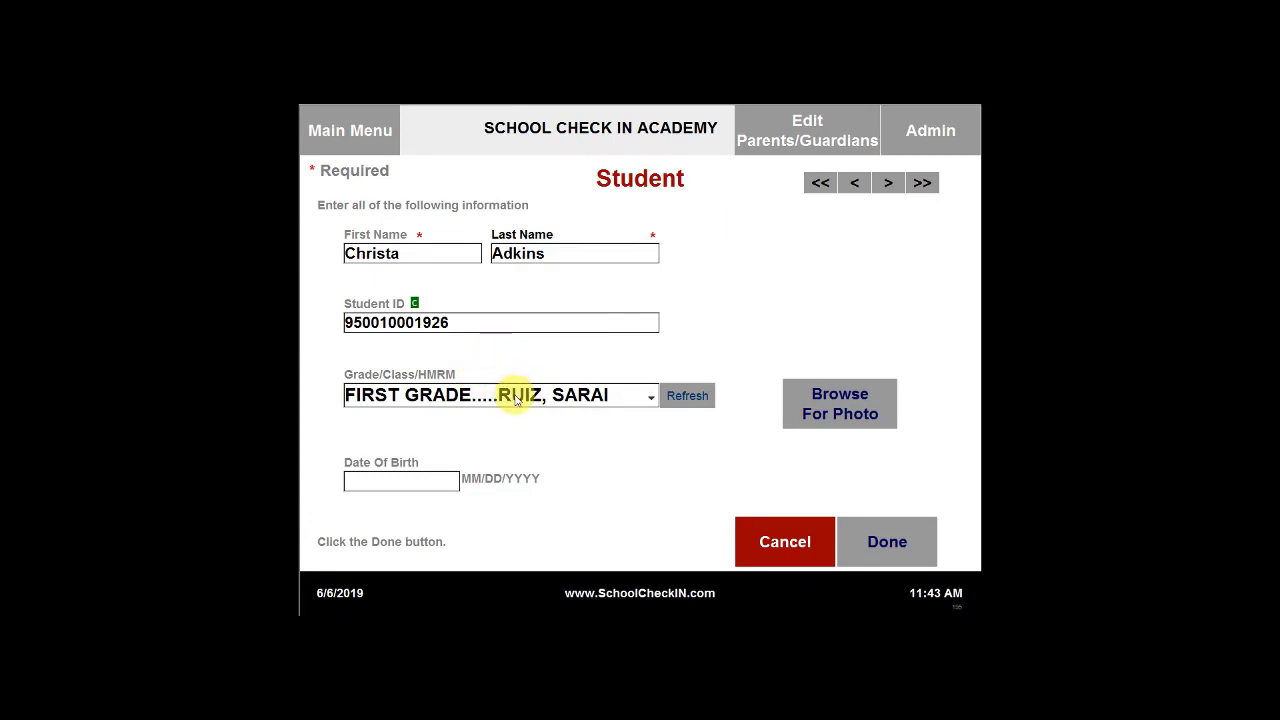
pyautogui.click(786, 546)
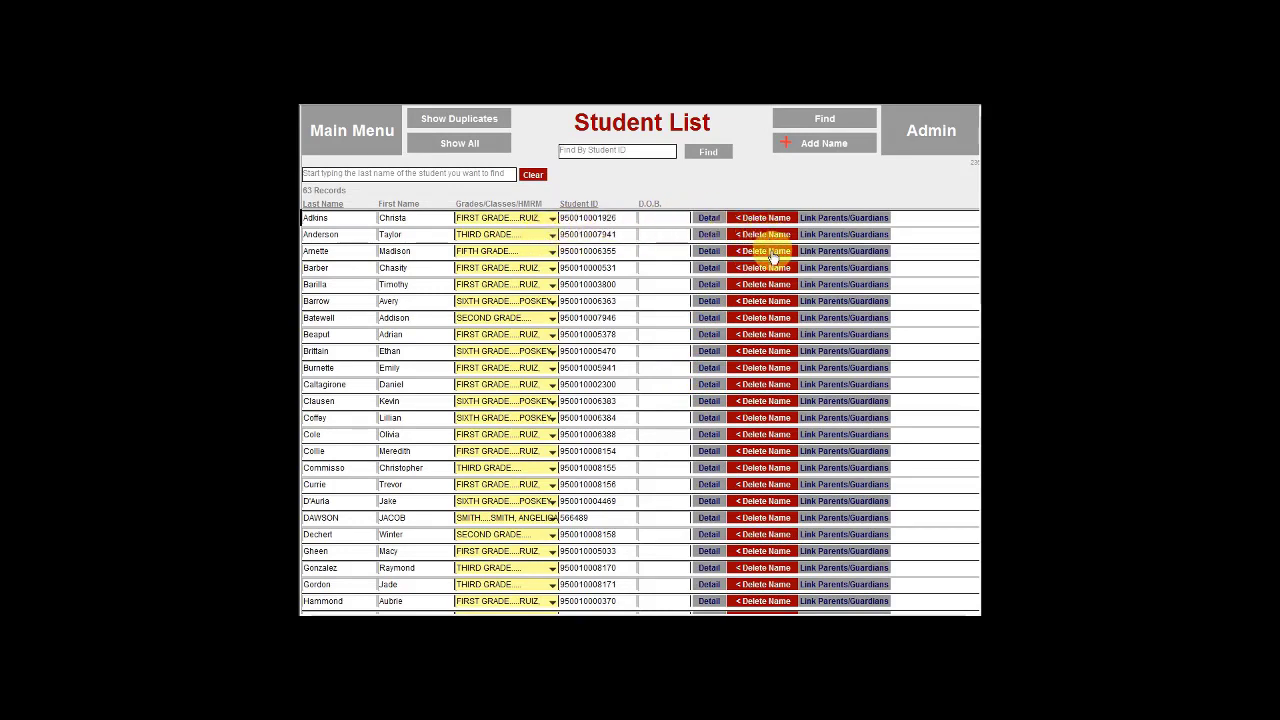
# Link two parents/guardians to the first student, then return to Administration.
pyautogui.click(848, 220)
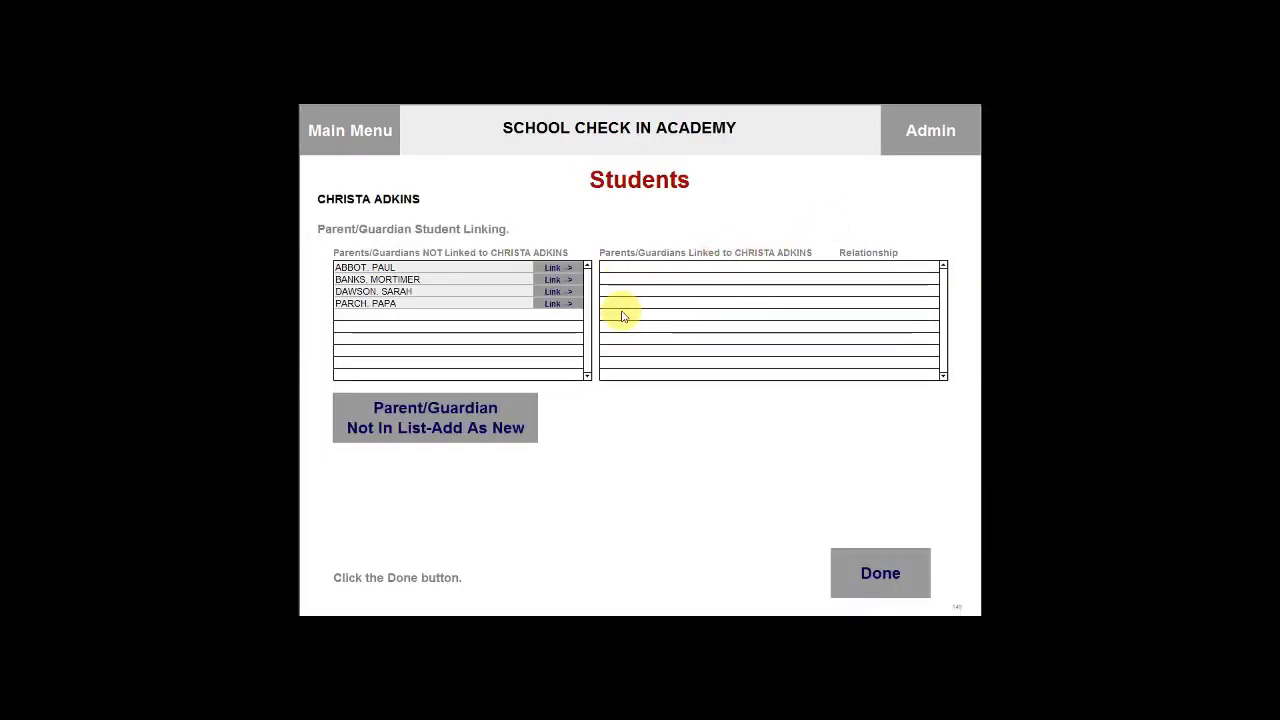
pyautogui.click(552, 292)
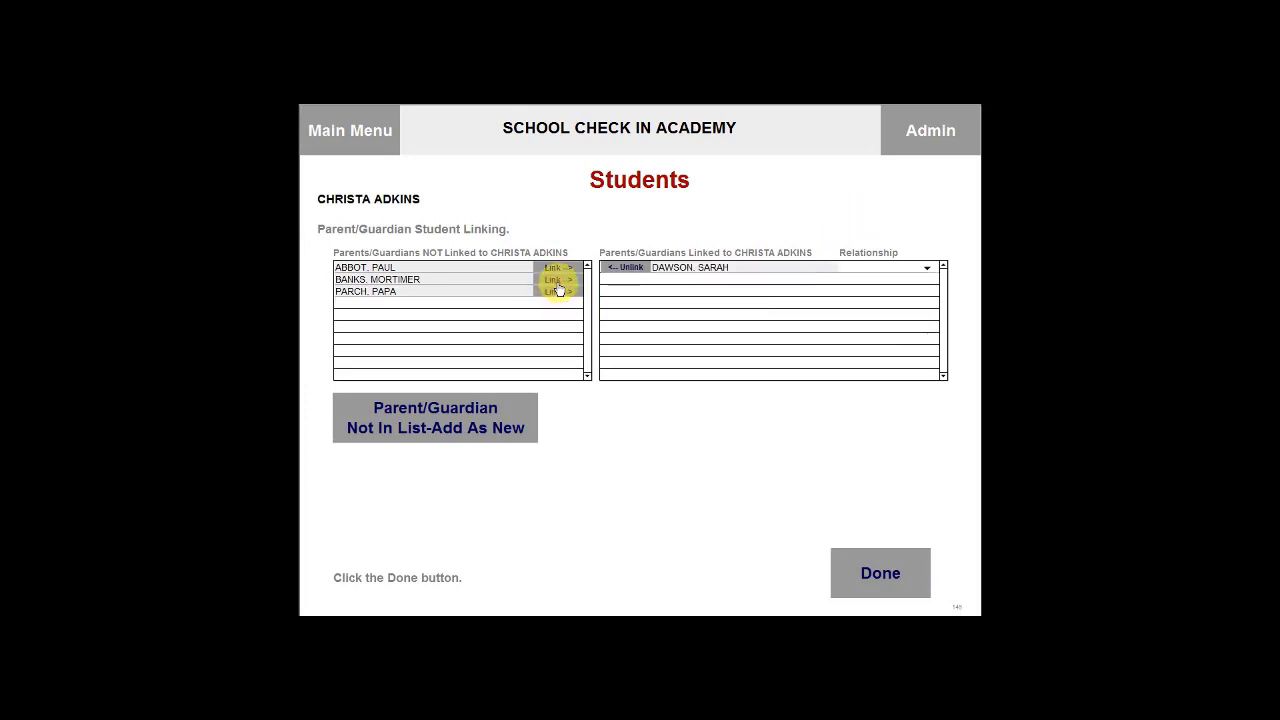
pyautogui.click(556, 280)
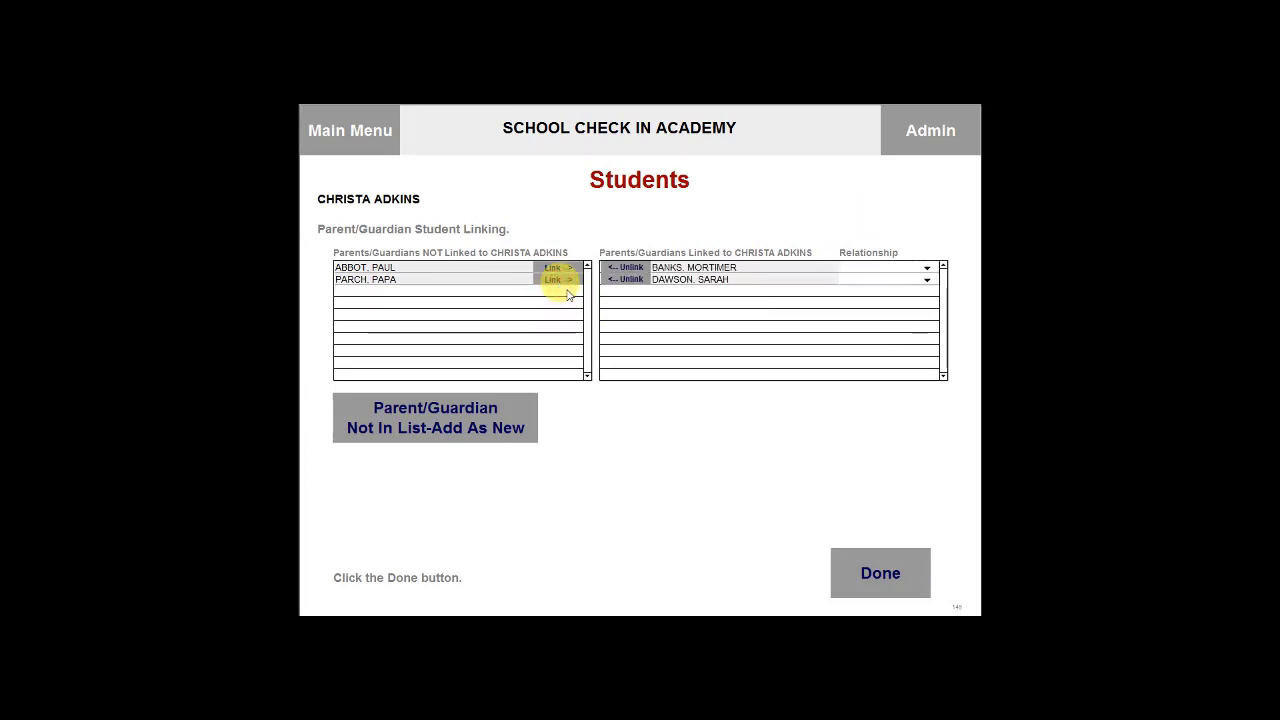
pyautogui.click(880, 576)
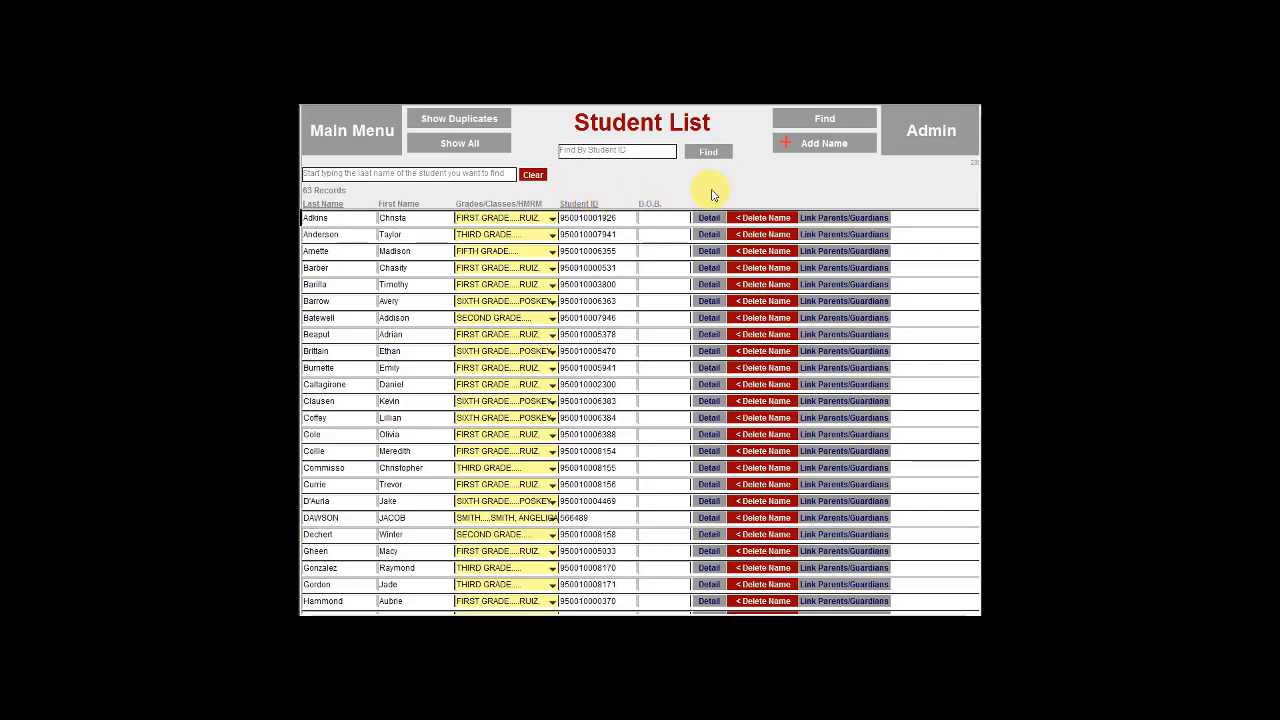
pyautogui.click(920, 130)
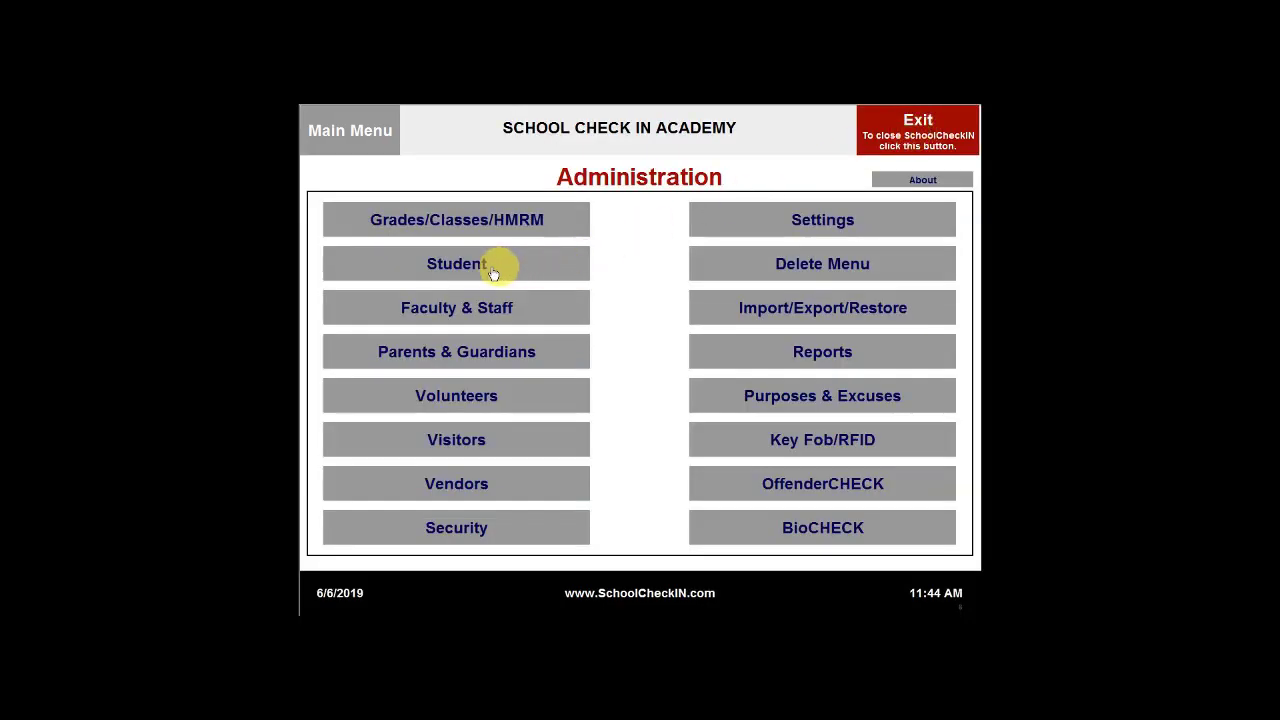
# Attempt to print the student list, dismiss the no-printer notice, and return to Students settings.
pyautogui.click(446, 266)
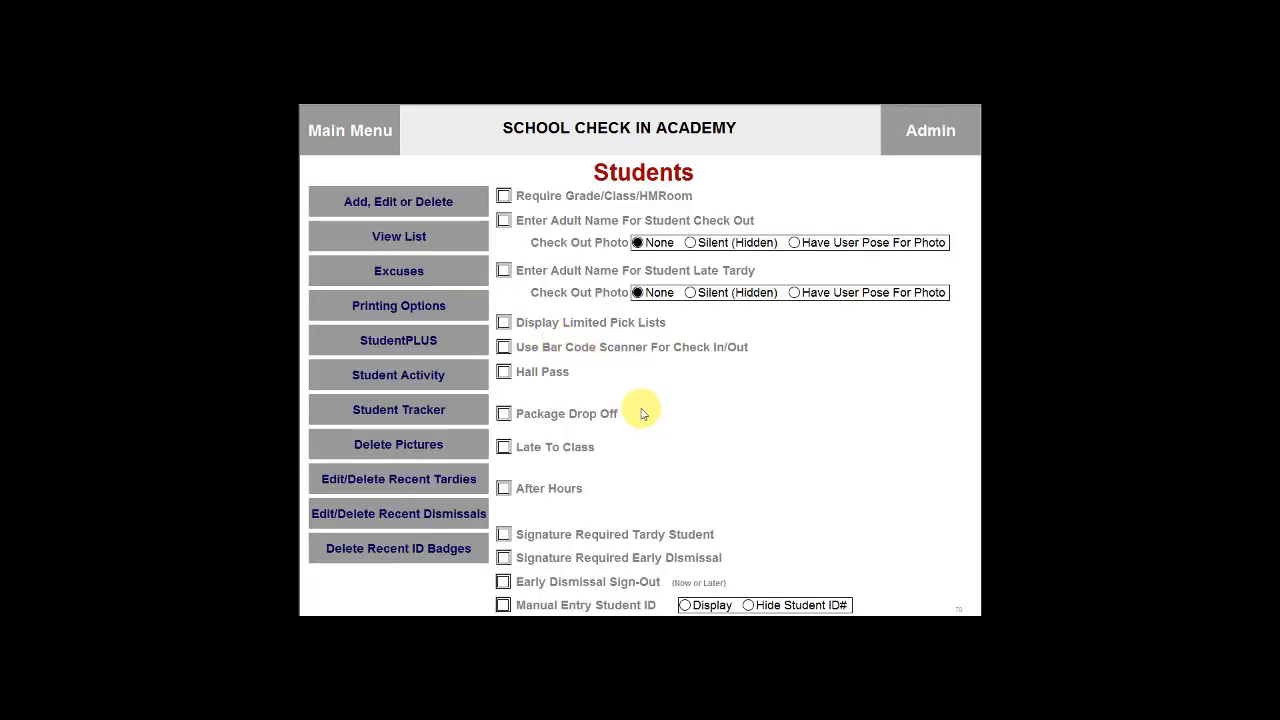
pyautogui.click(397, 202)
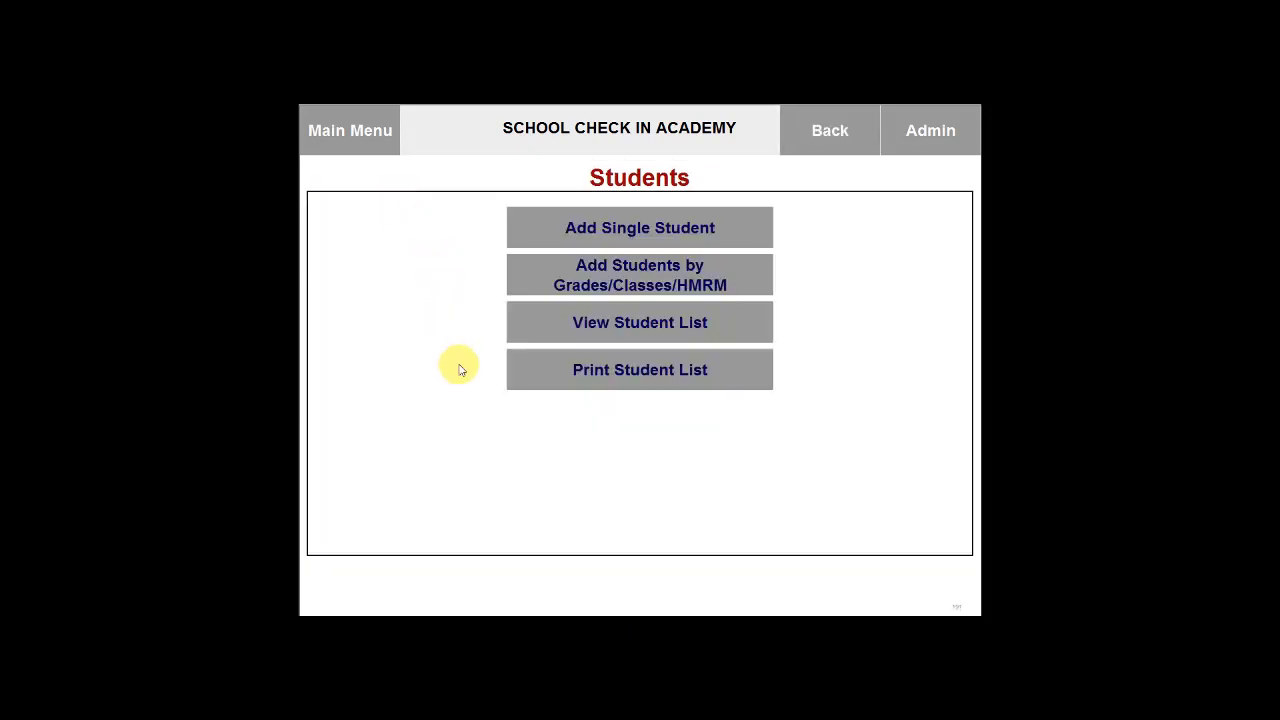
pyautogui.click(633, 376)
pyautogui.click(591, 347)
pyautogui.click(829, 136)
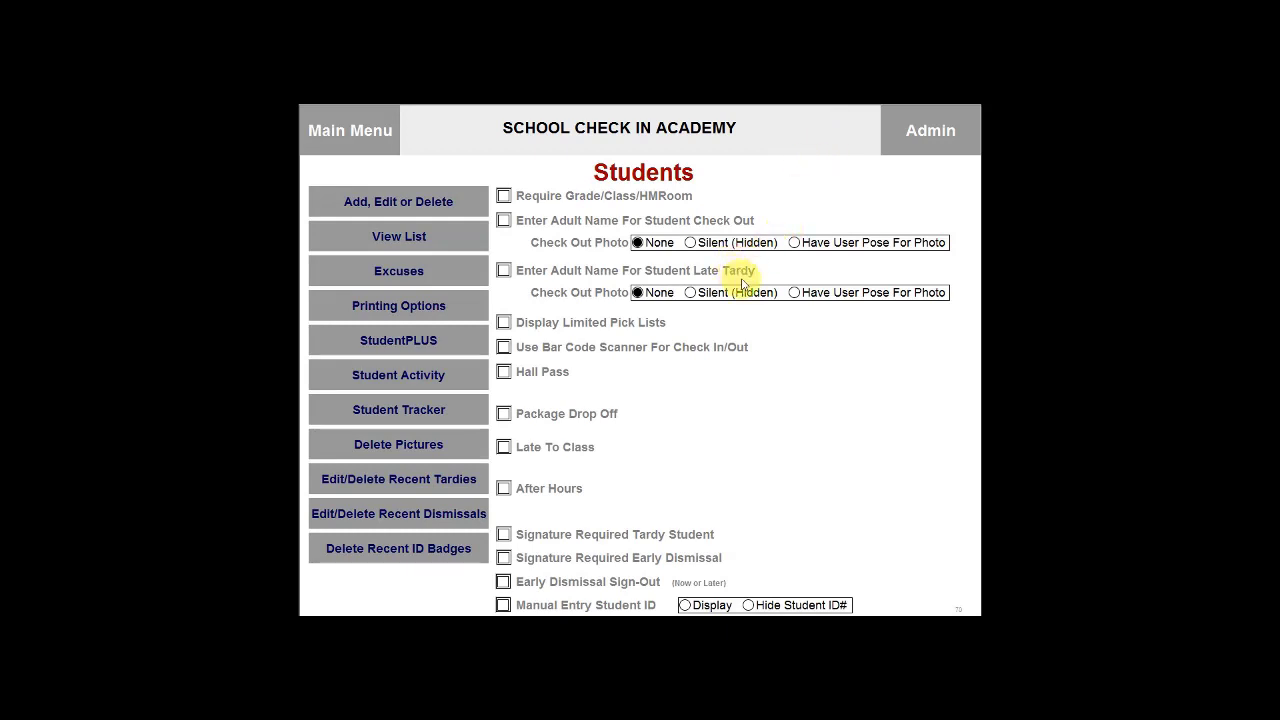
# In the Student List, set the first student's class to FIRST GRADE and review their detail record.
pyautogui.click(398, 238)
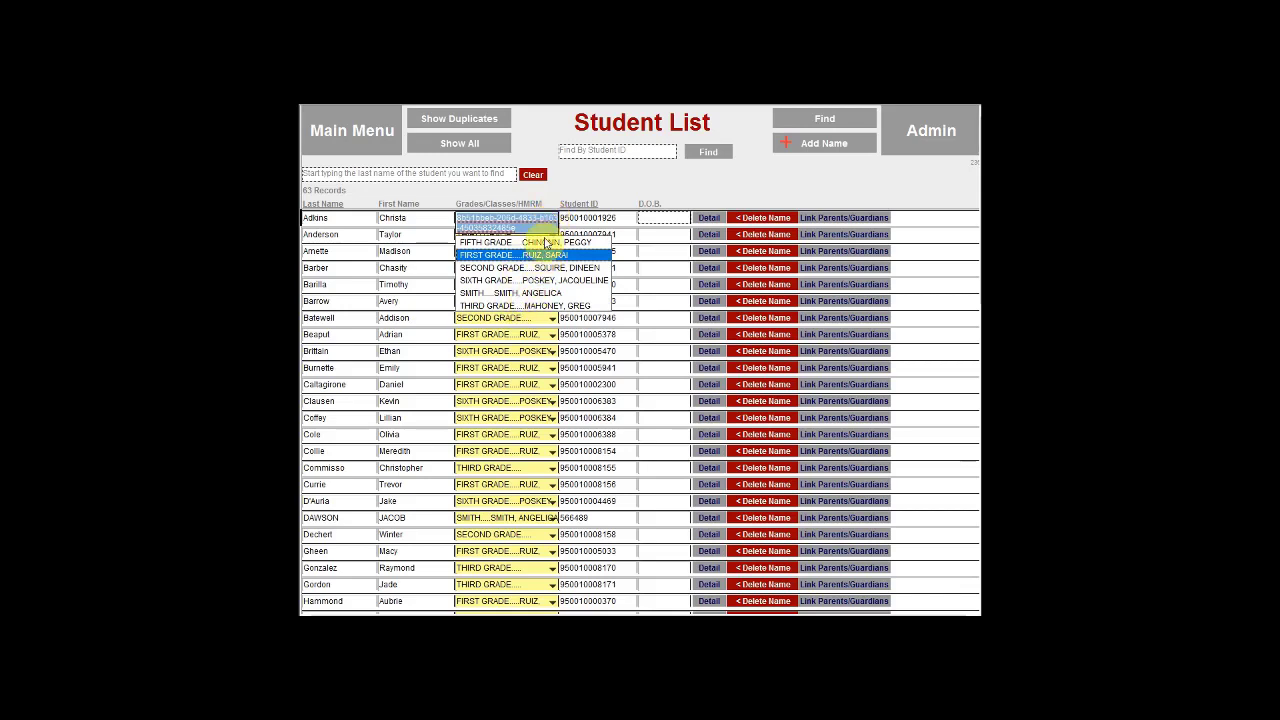
pyautogui.click(586, 182)
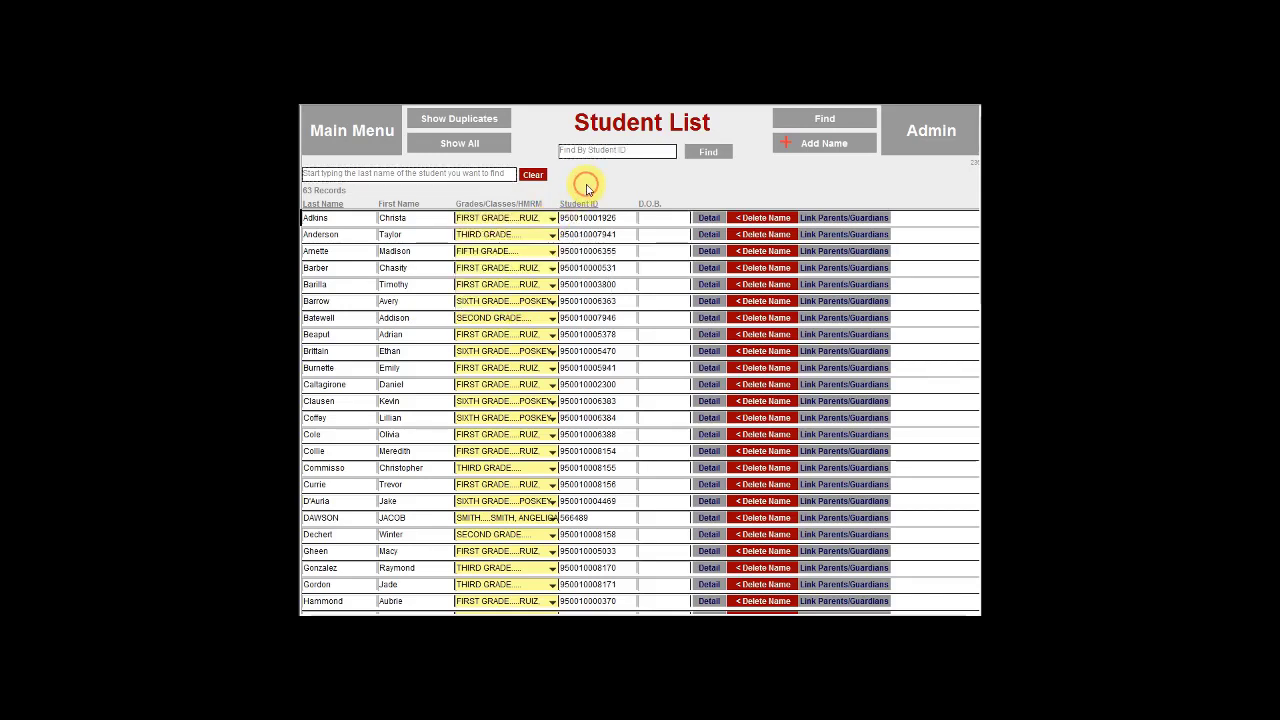
pyautogui.click(709, 219)
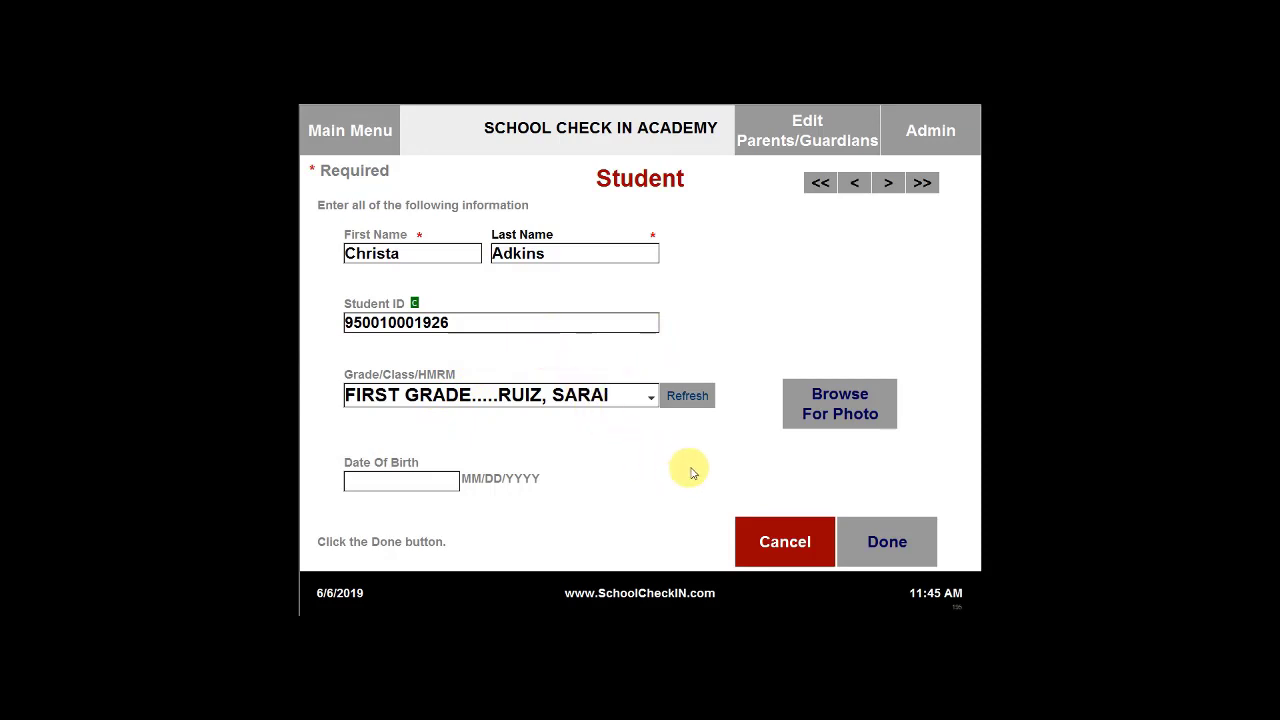
pyautogui.click(771, 556)
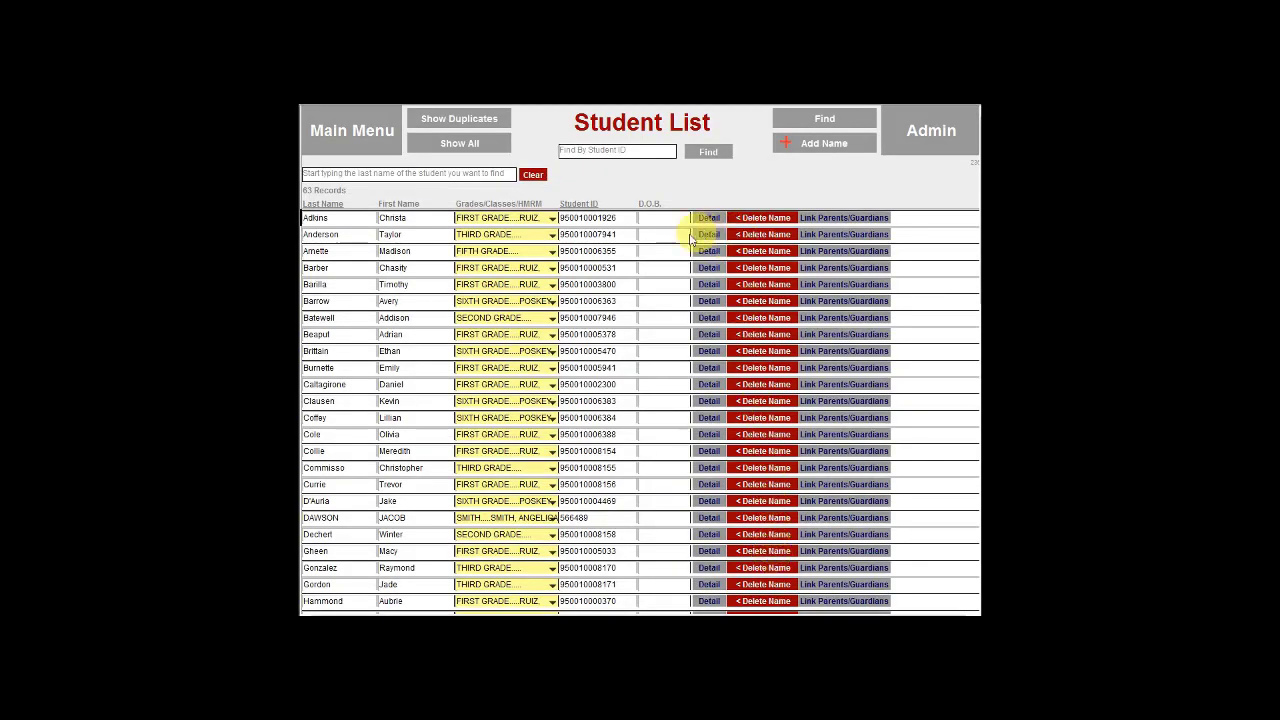
# Delete the second student from the Student List, confirming the warning.
pyautogui.click(762, 235)
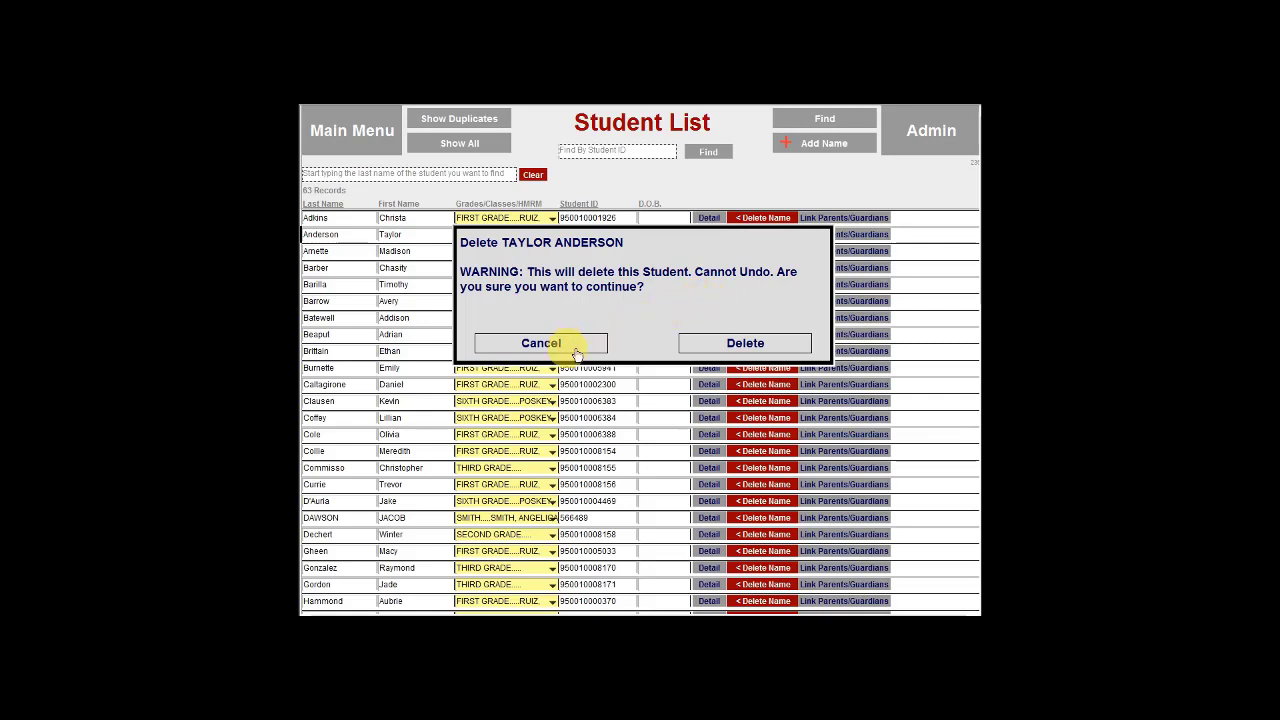
pyautogui.click(740, 343)
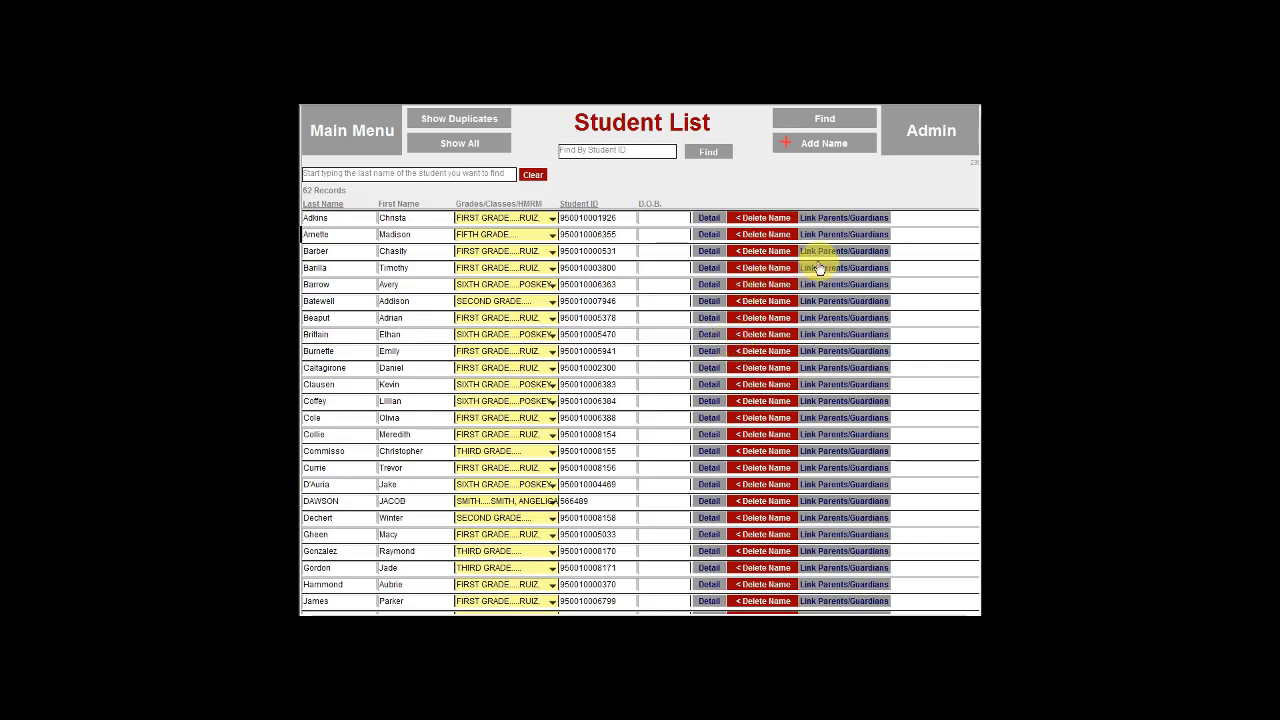
pyautogui.click(849, 222)
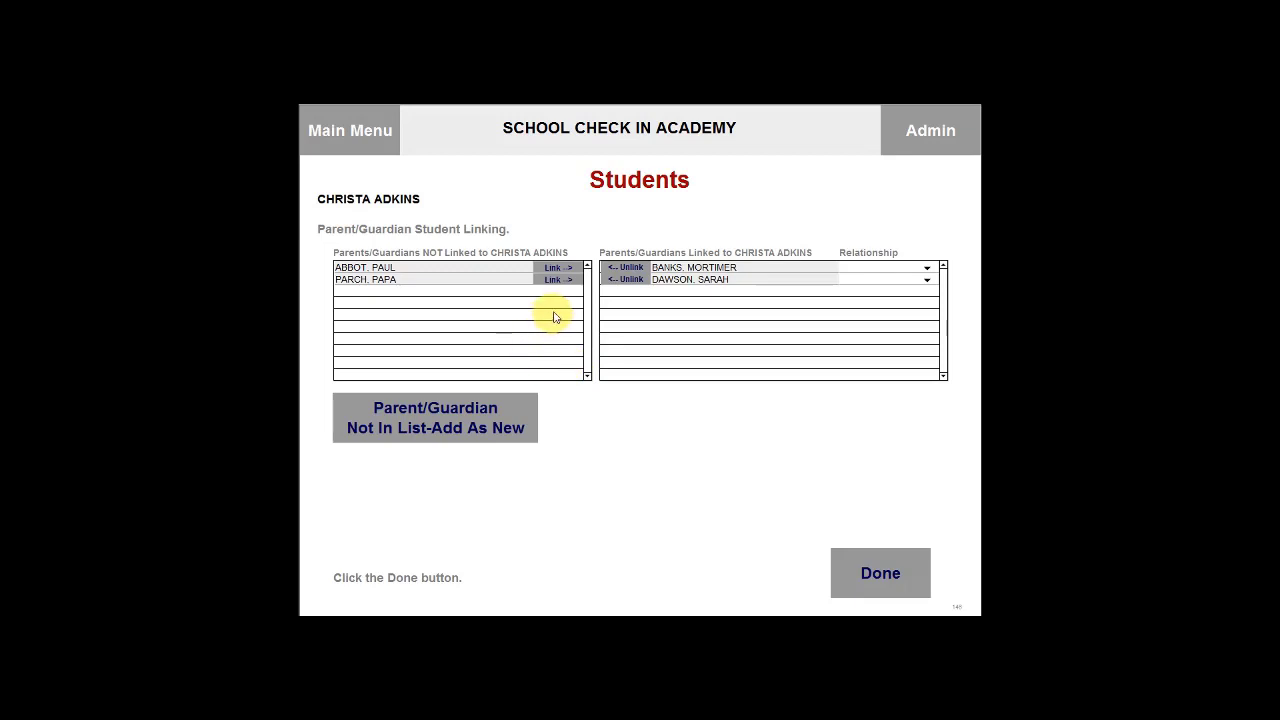
pyautogui.click(631, 280)
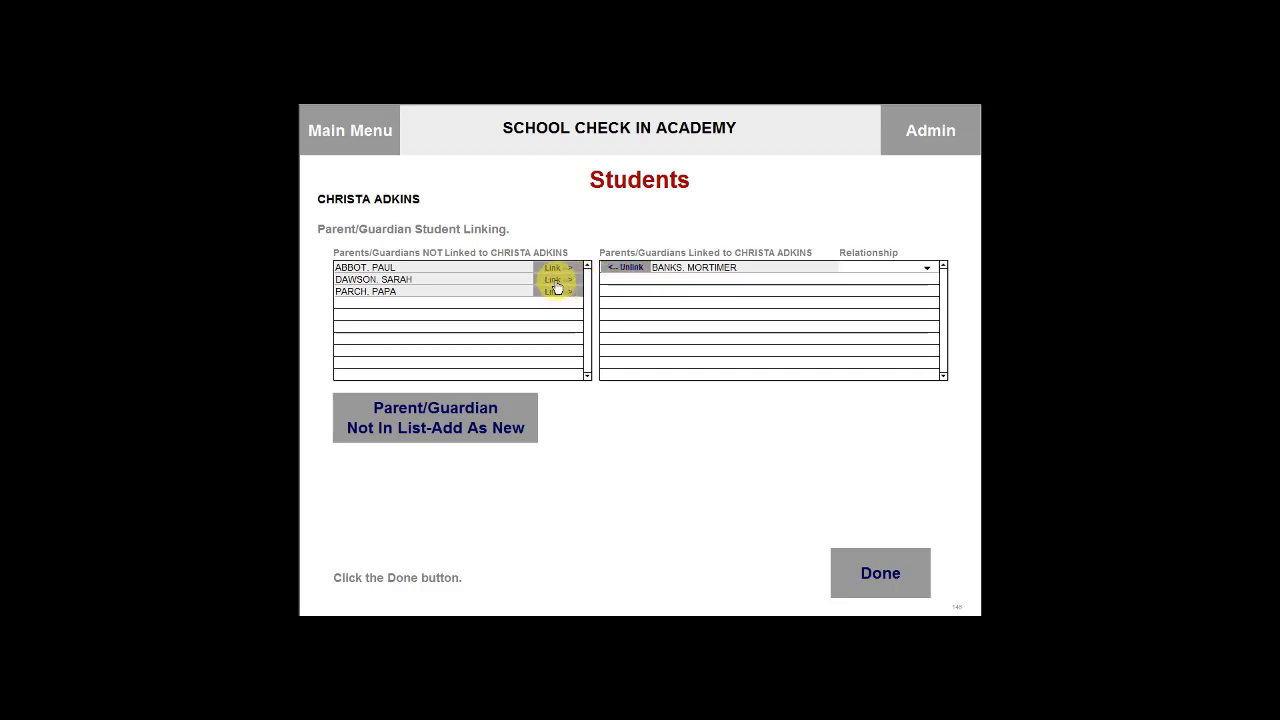
pyautogui.click(554, 282)
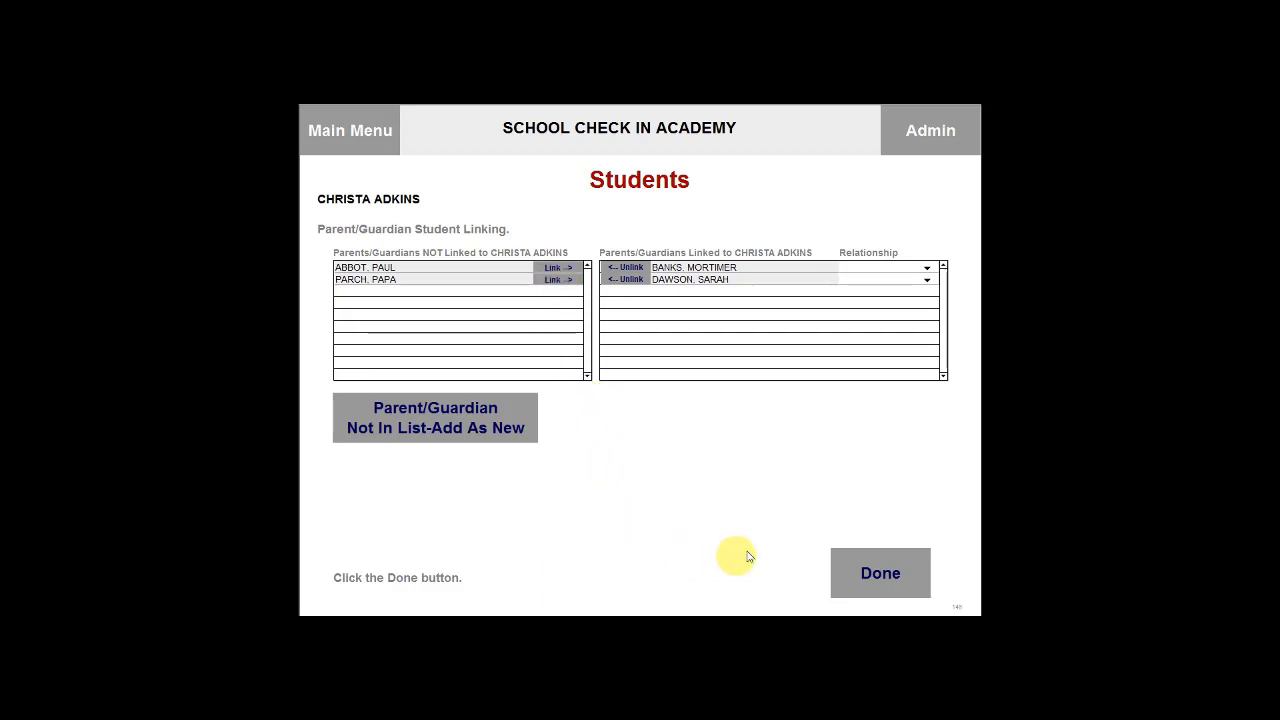
pyautogui.click(884, 571)
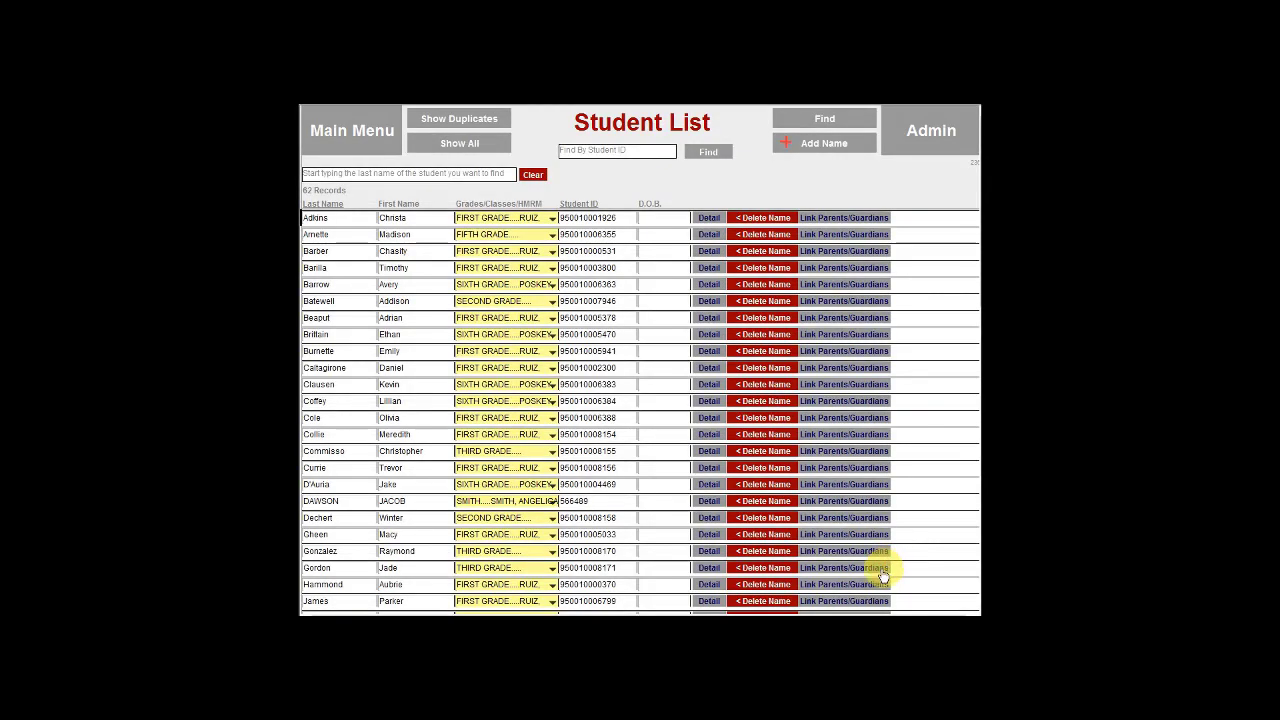
# Navigate through Admin and Student to the Student Excuses page.
pyautogui.click(933, 143)
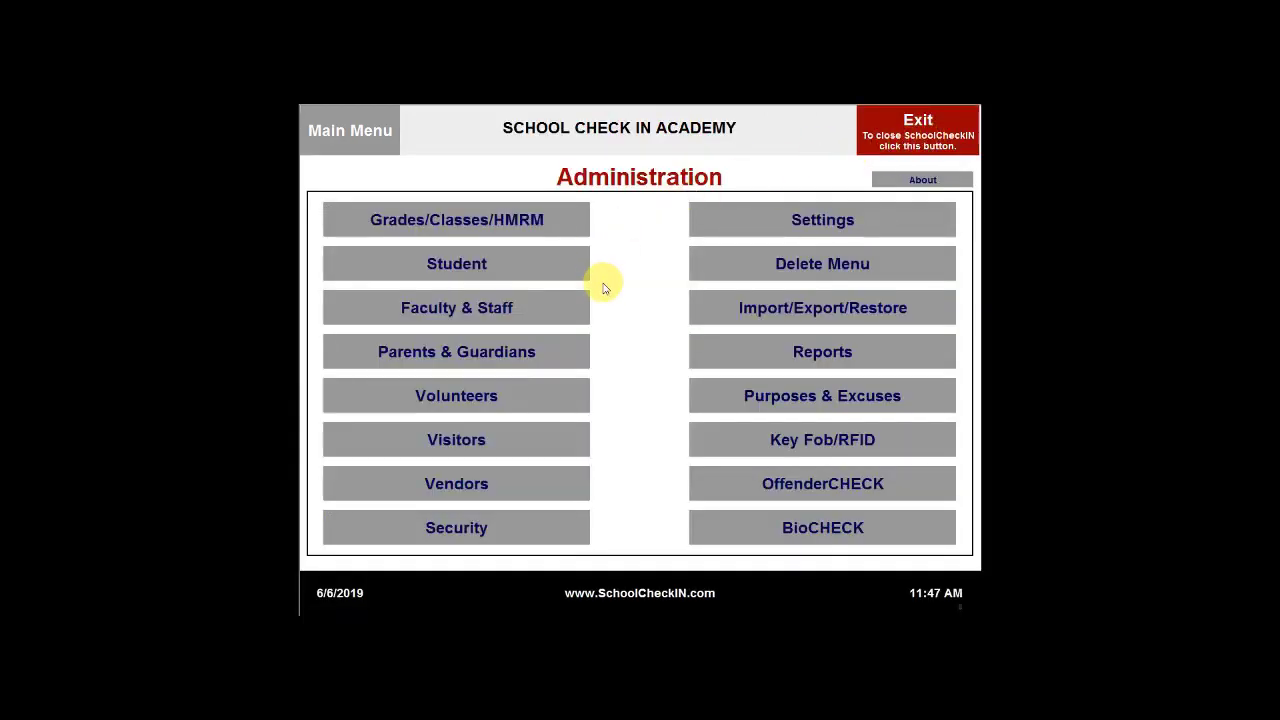
pyautogui.click(497, 265)
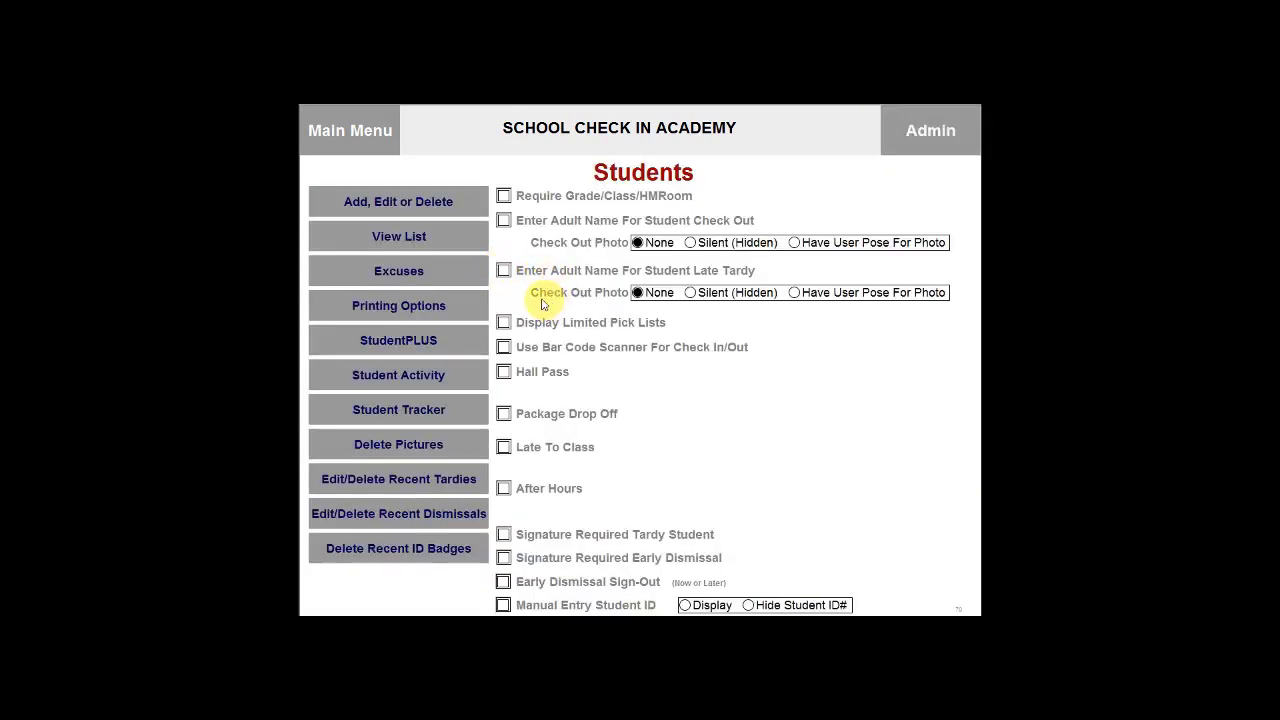
pyautogui.click(402, 277)
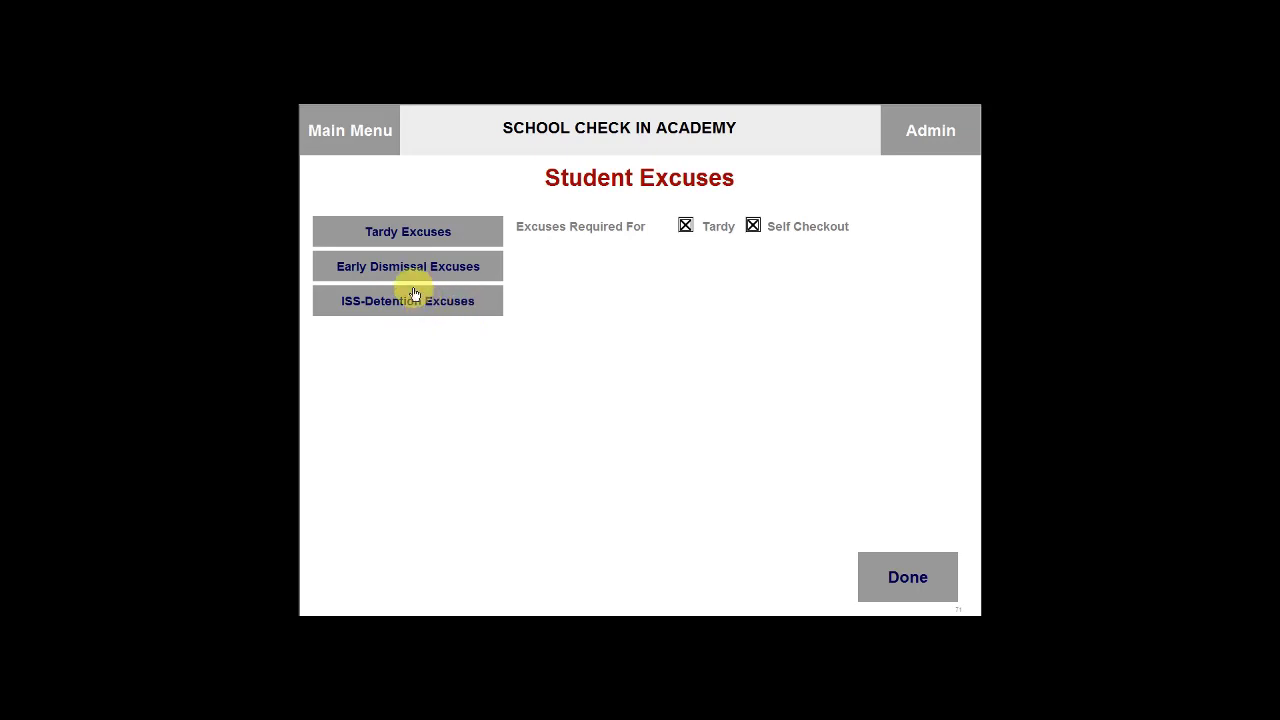
# In Tardy Excuses, toggle Excused on and off for Missed Bus and Late Bus, then move Missed Bus above Late Bus.
pyautogui.click(399, 231)
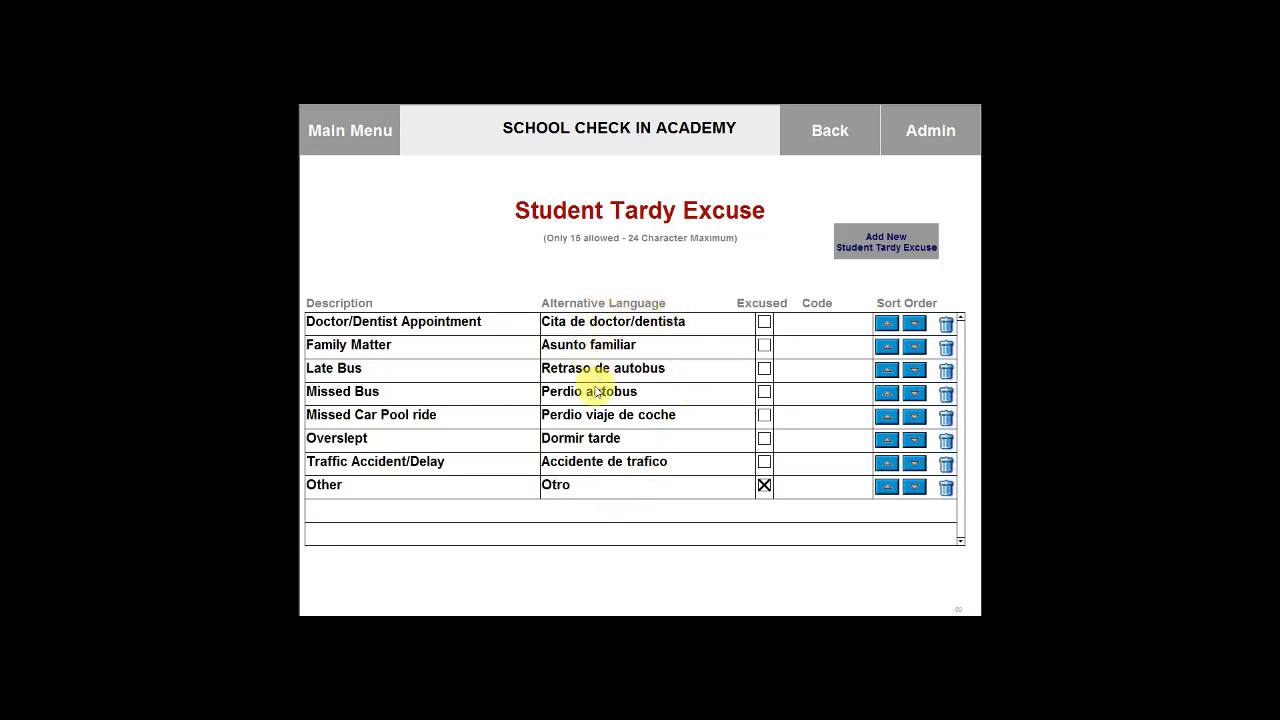
pyautogui.click(765, 393)
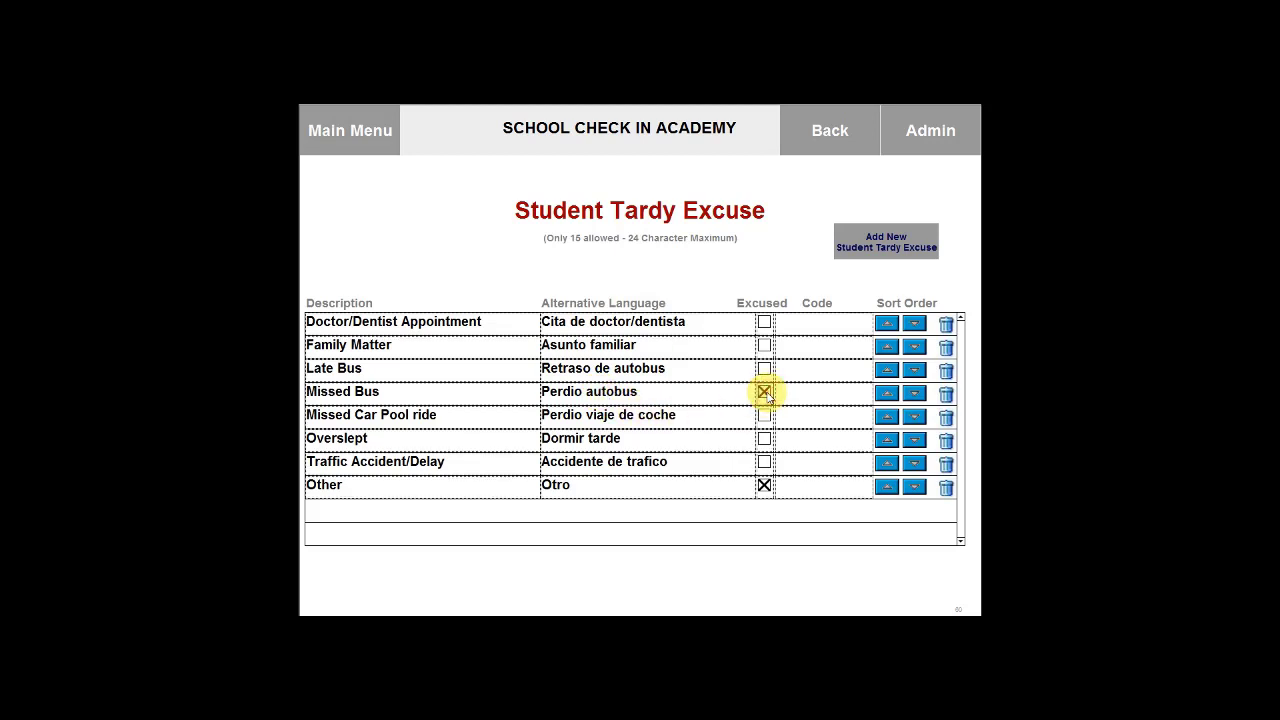
pyautogui.click(765, 369)
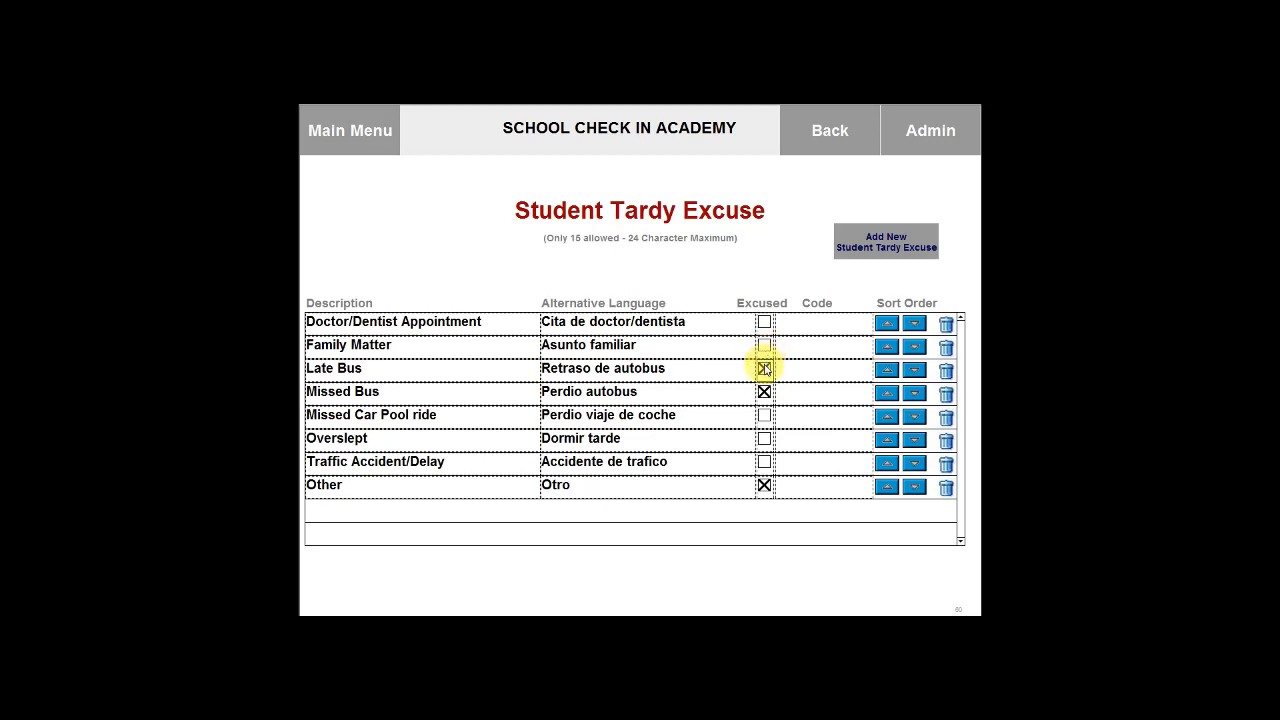
pyautogui.click(765, 369)
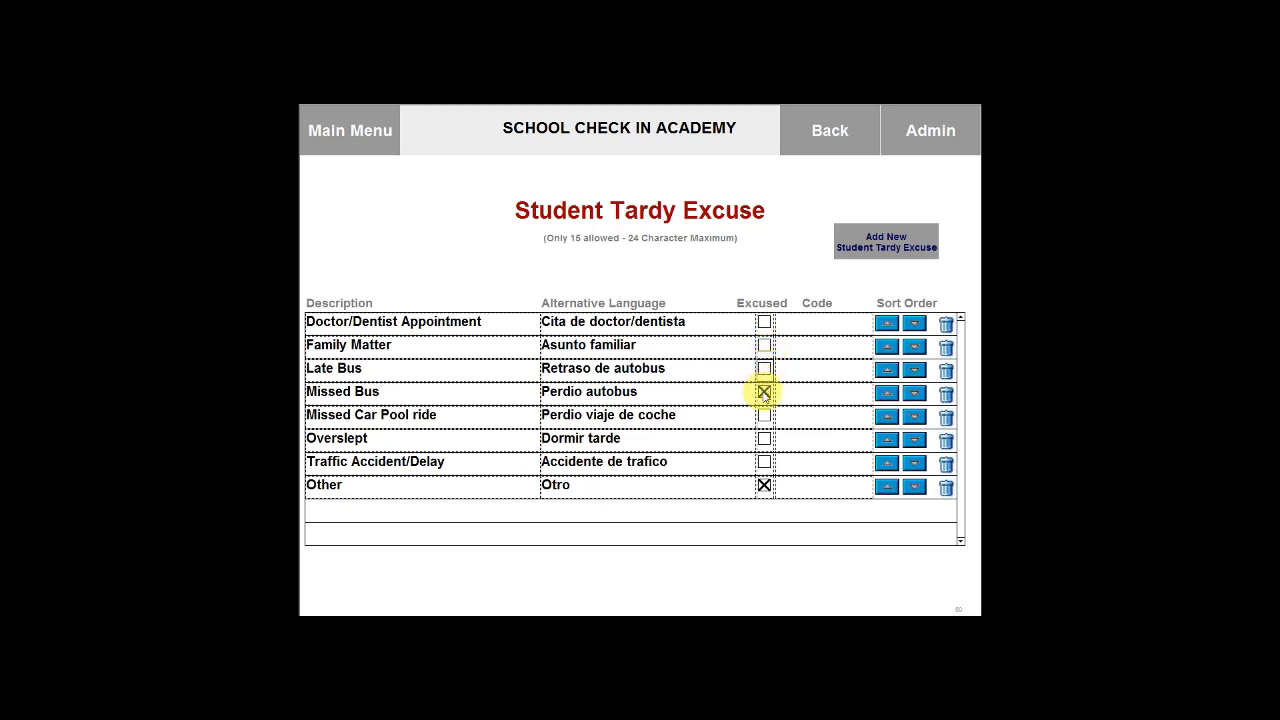
pyautogui.click(764, 392)
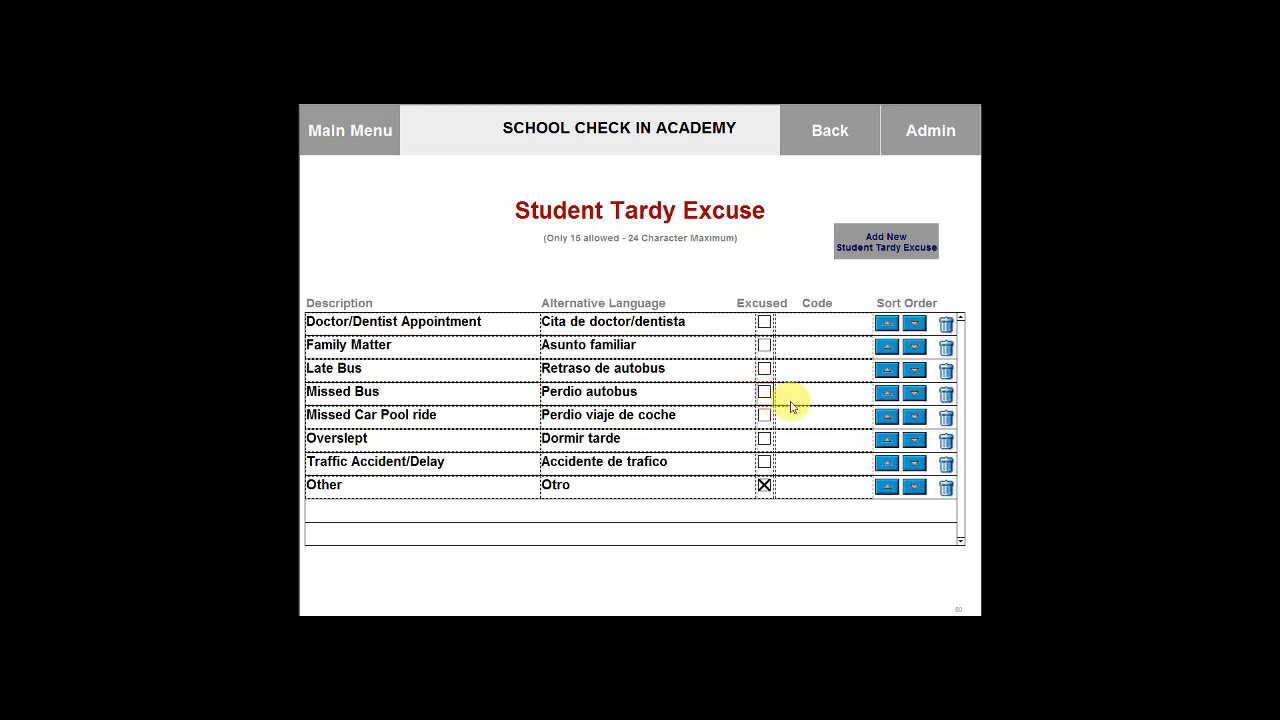
pyautogui.click(887, 394)
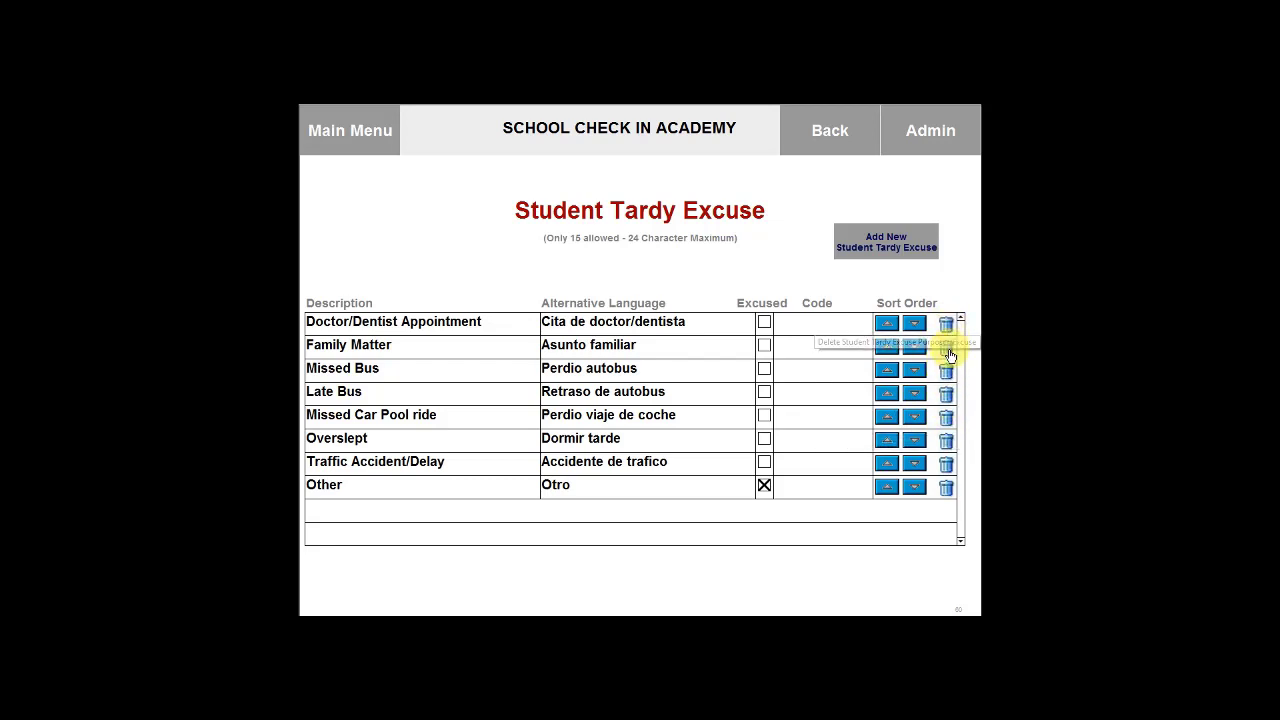
pyautogui.click(946, 440)
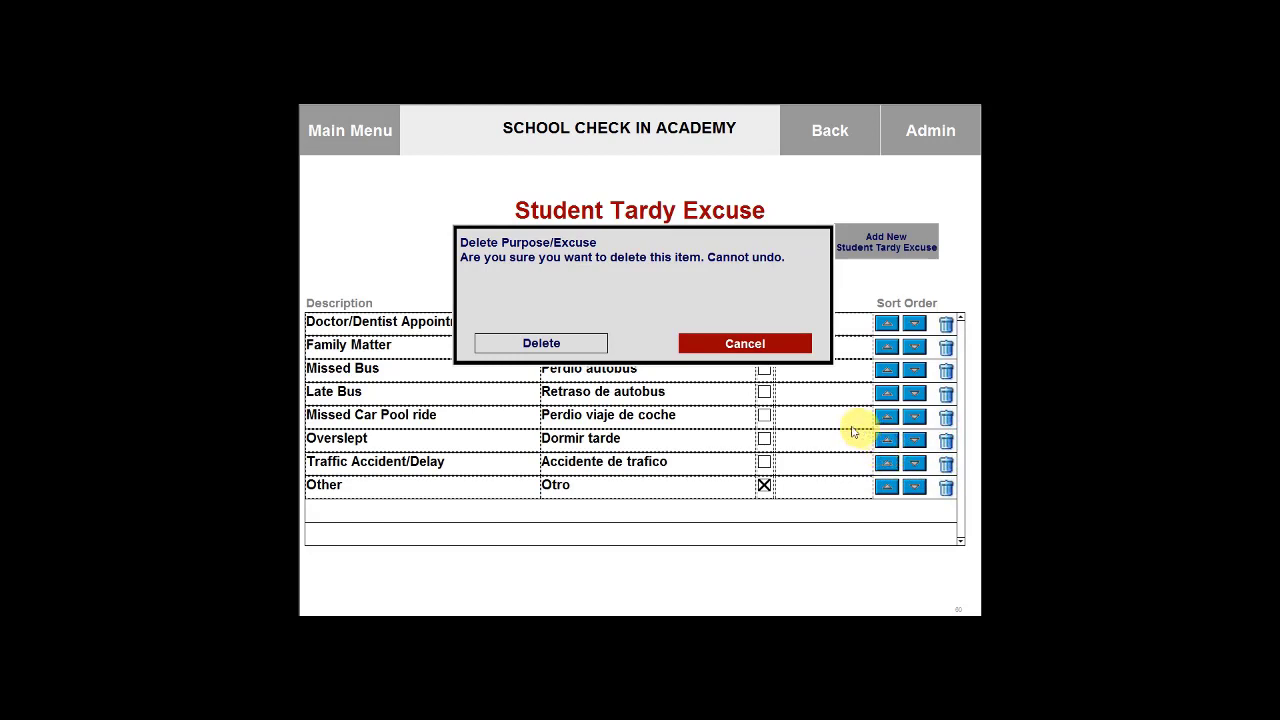
pyautogui.click(544, 351)
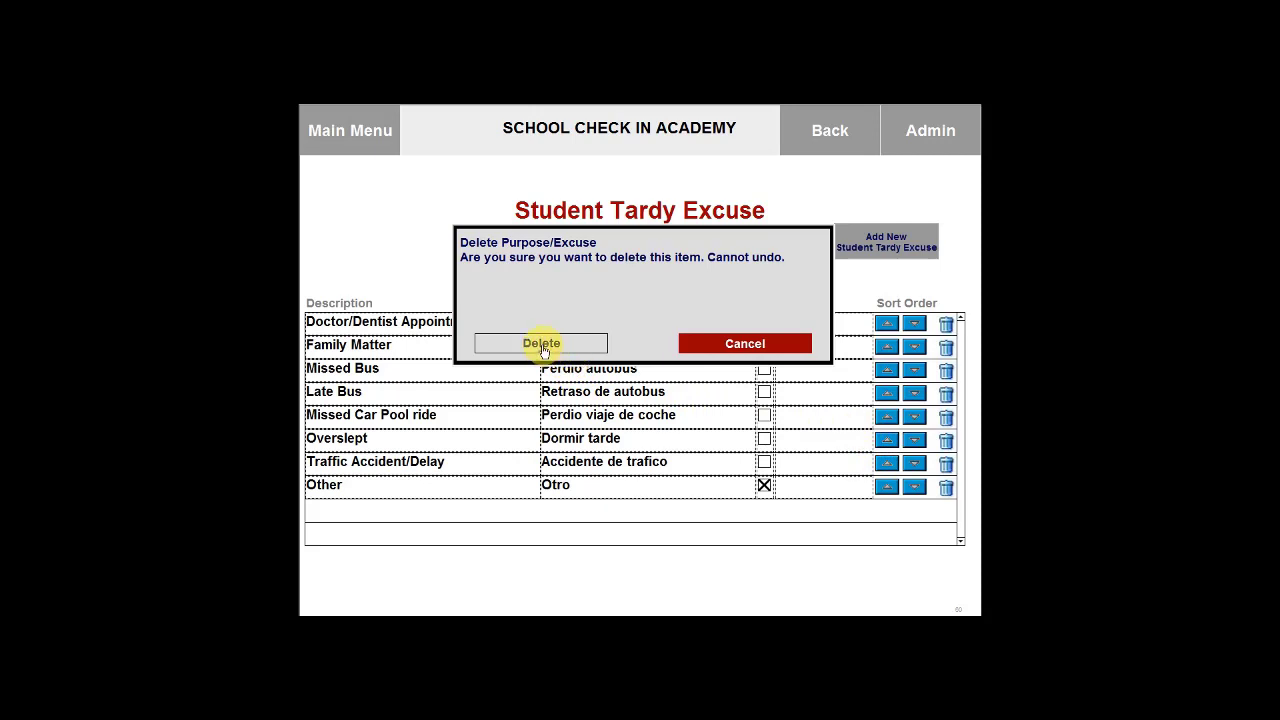
pyautogui.click(720, 345)
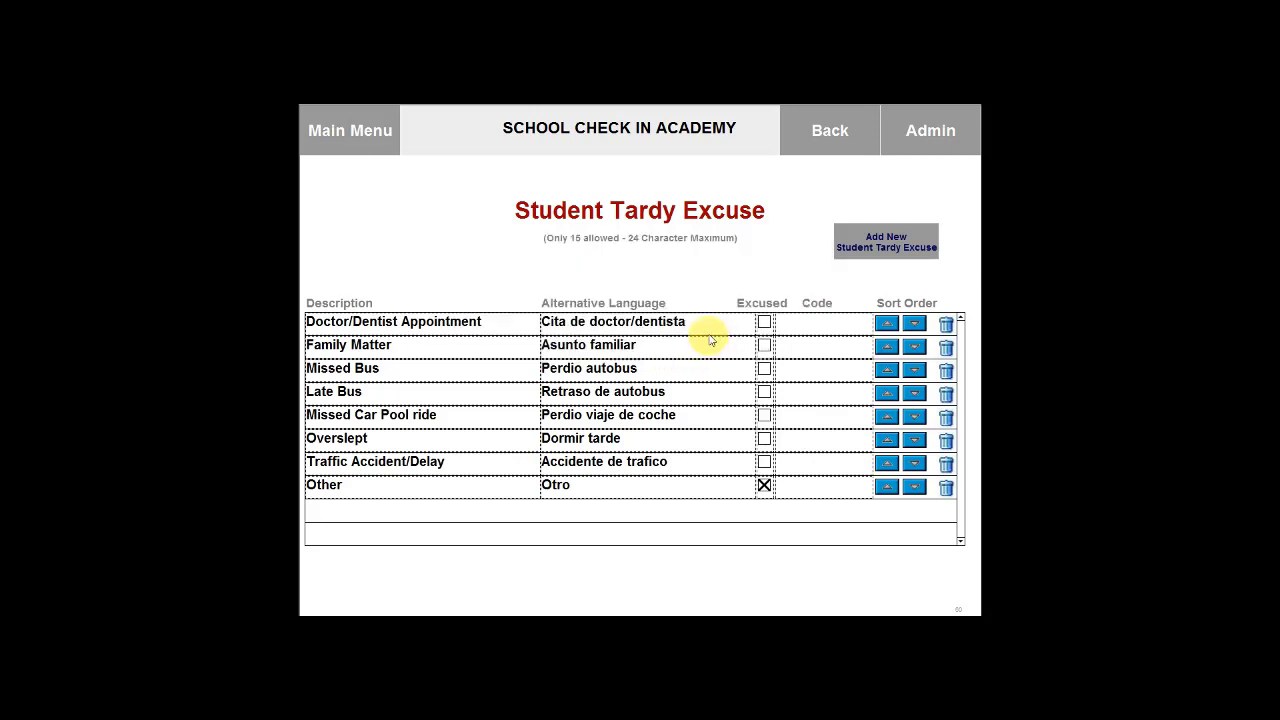
# Add a tardy excuse row with description LATE and alternative-language text 'tarde', then commit it.
pyautogui.click(890, 252)
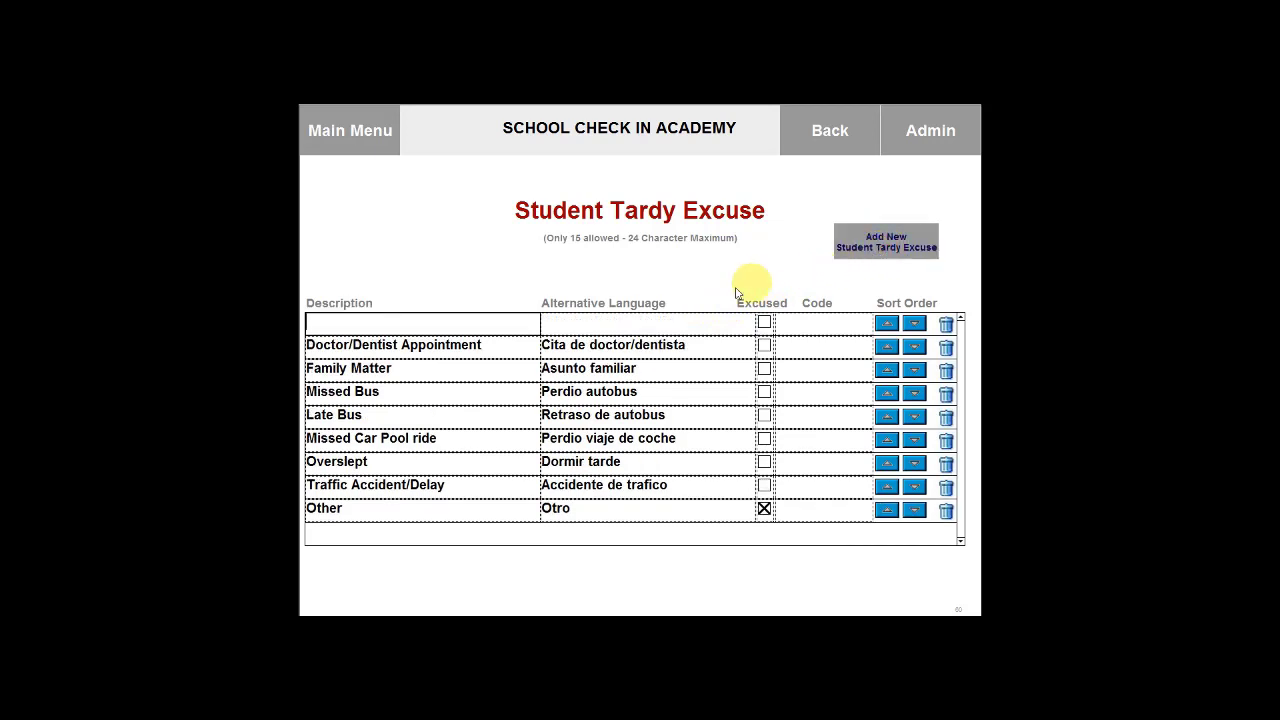
pyautogui.click(447, 353)
pyautogui.write('tarde')
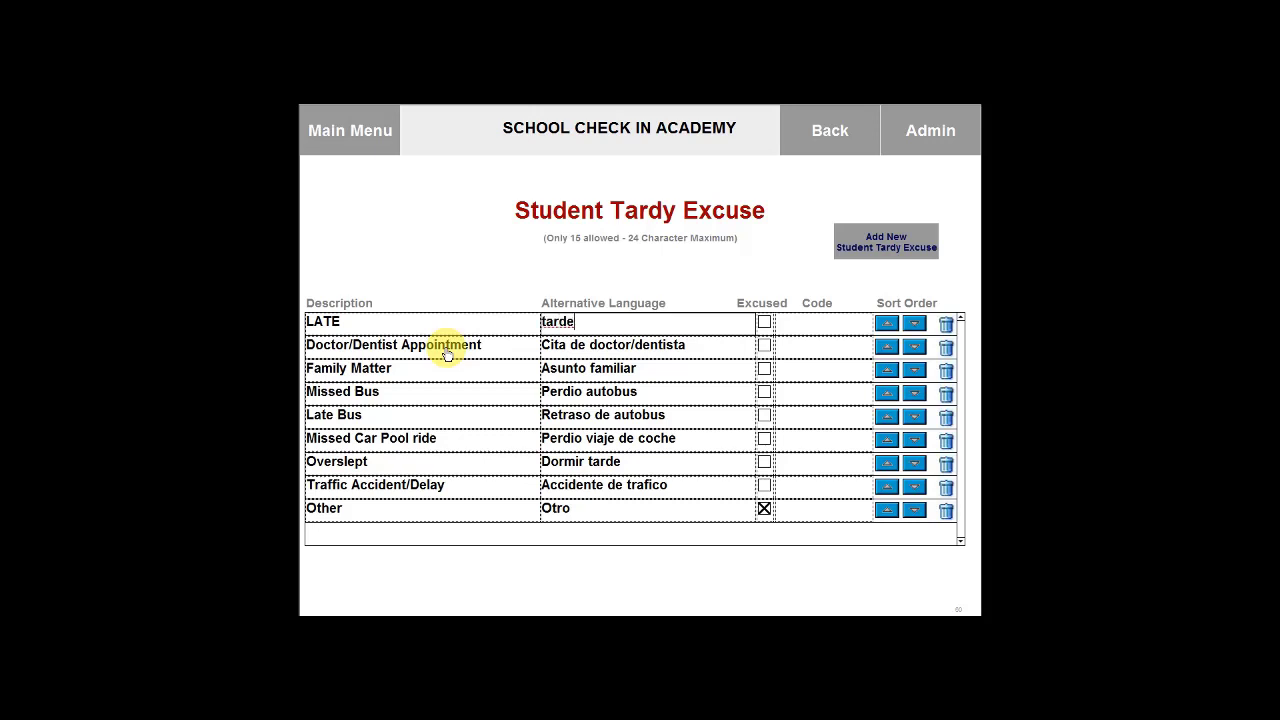
pyautogui.click(688, 277)
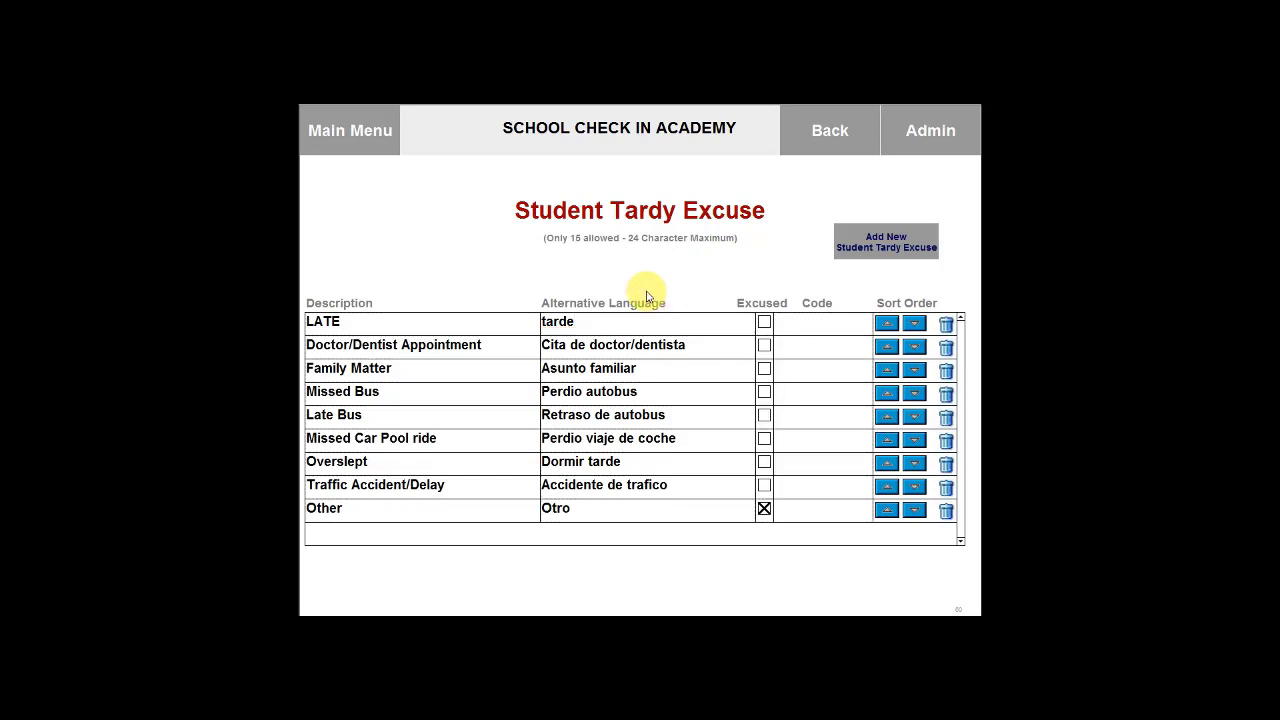